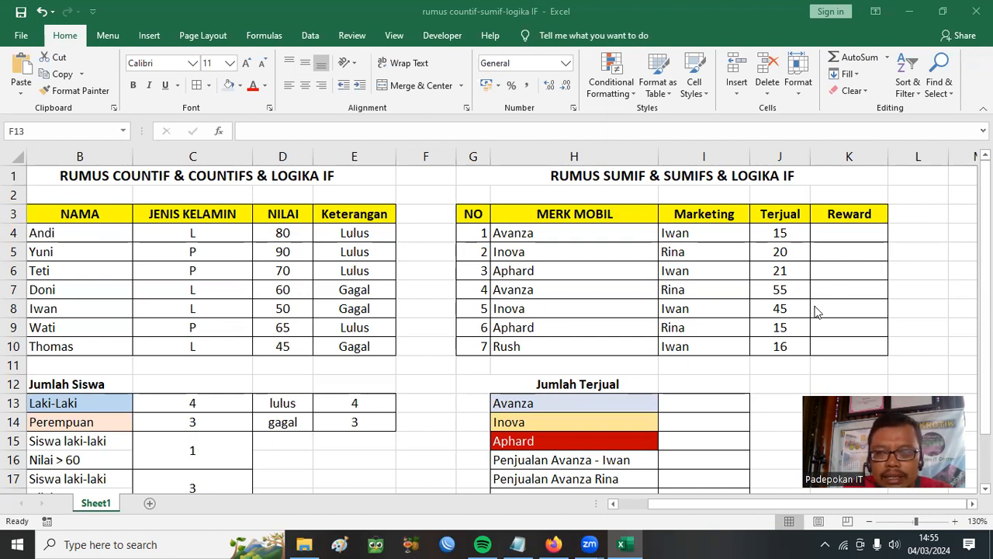
Total the Avanza units sold in cell I13 with the formula =SUMIF(H4:H10;H13;J4:J10).
click(686, 235)
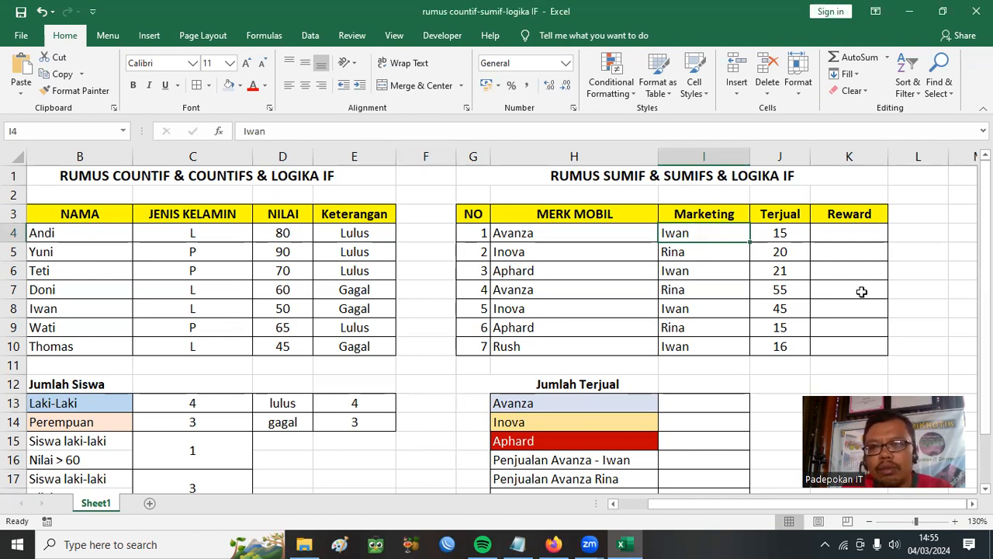
click(577, 180)
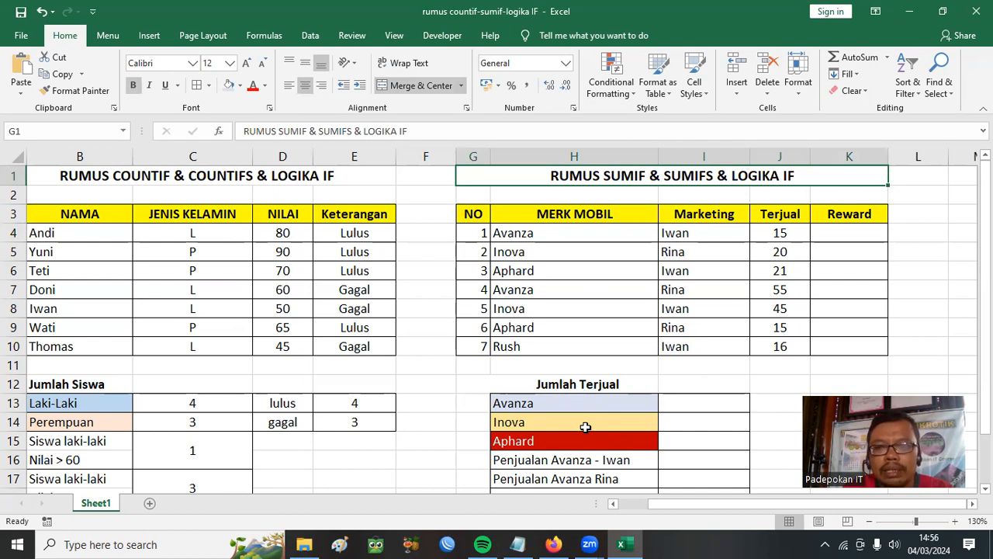
click(694, 408)
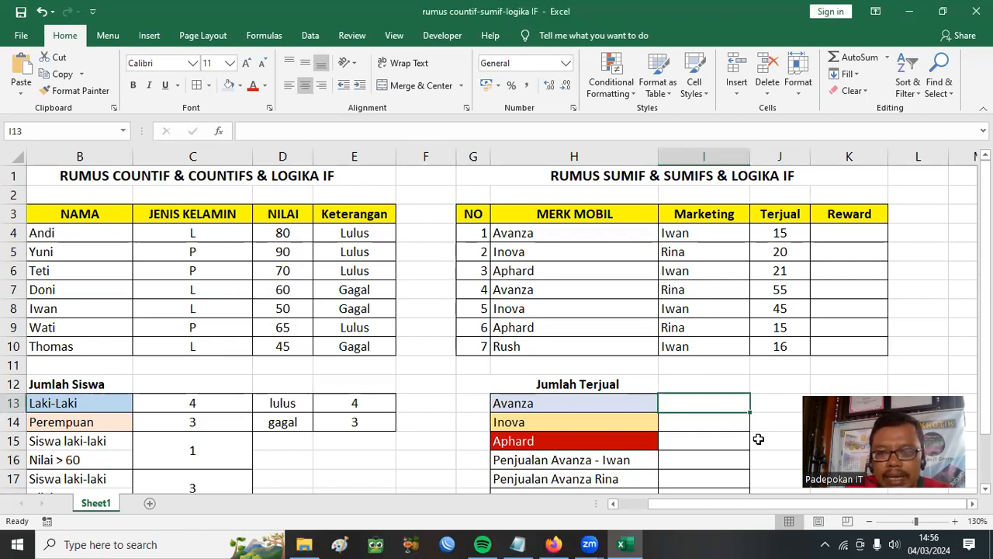
text(=)
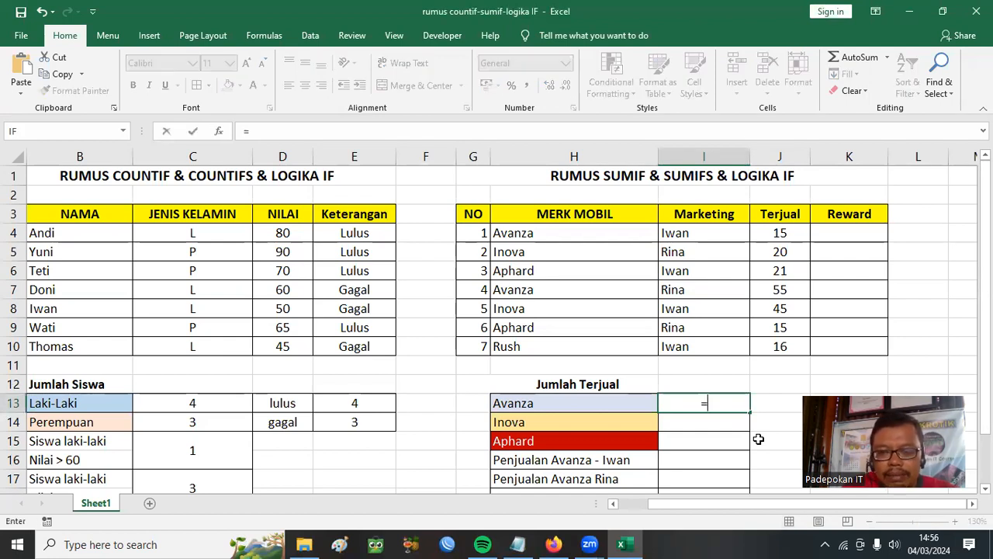
text(sumif)
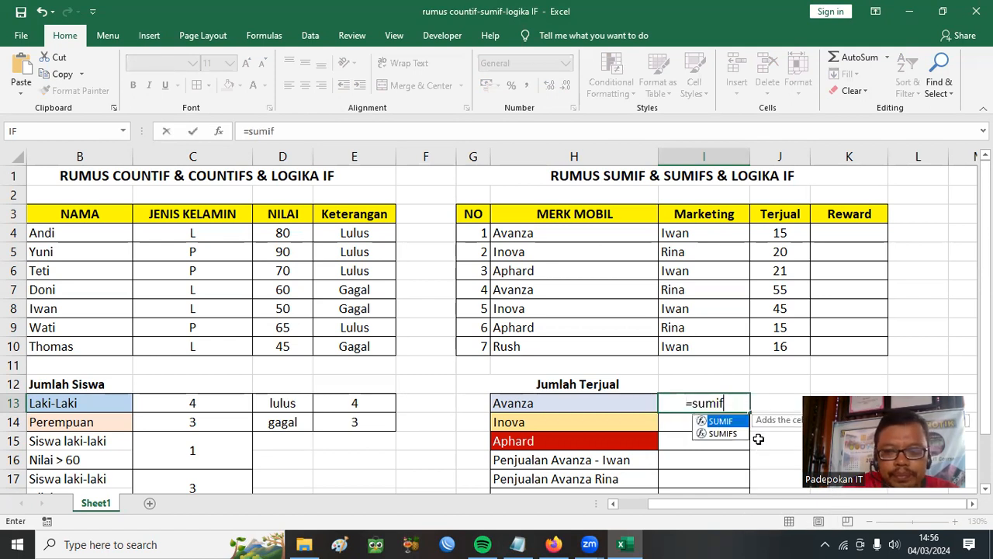
text(()
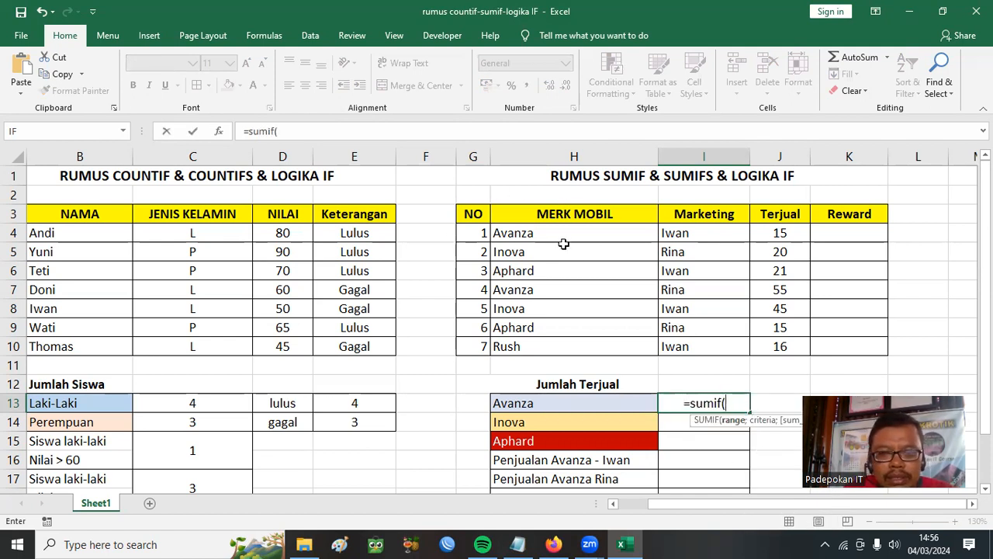
drag(568, 233, 562, 340)
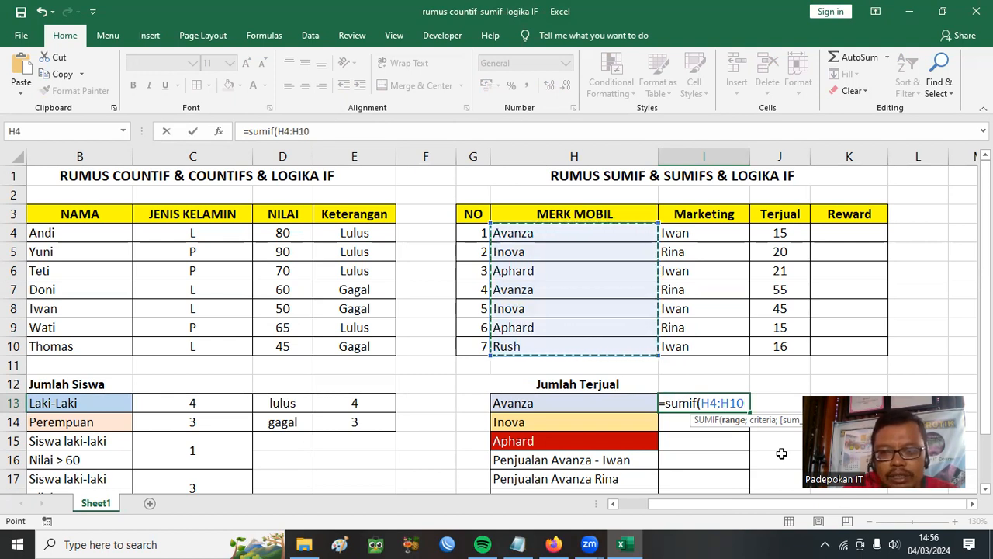
text(;)
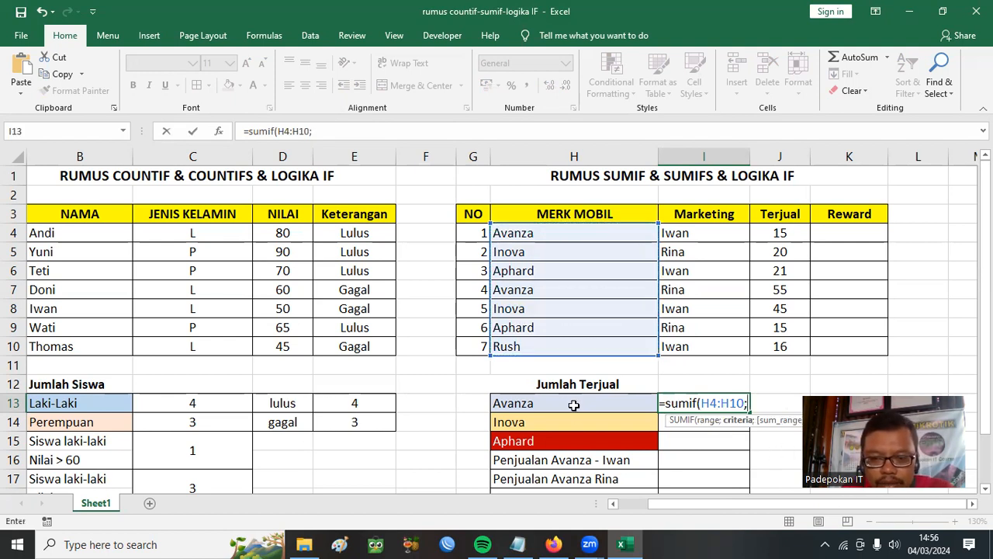
click(512, 404)
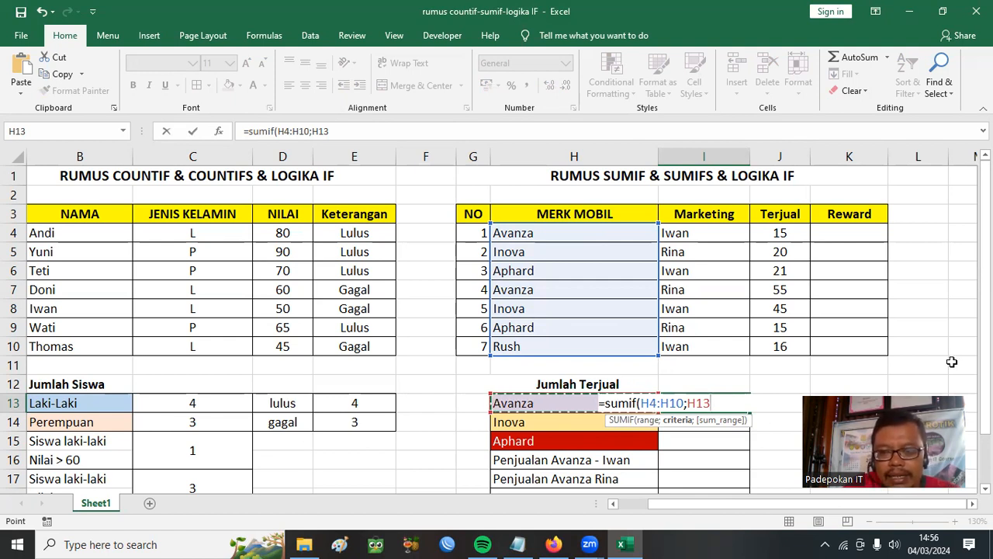
text(;)
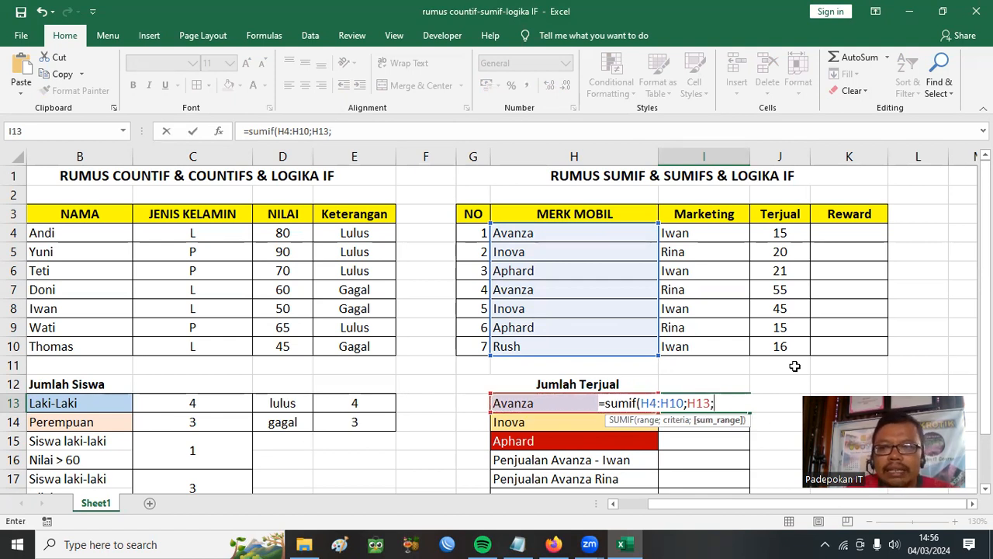
drag(785, 229, 786, 343)
text())
key(Return)
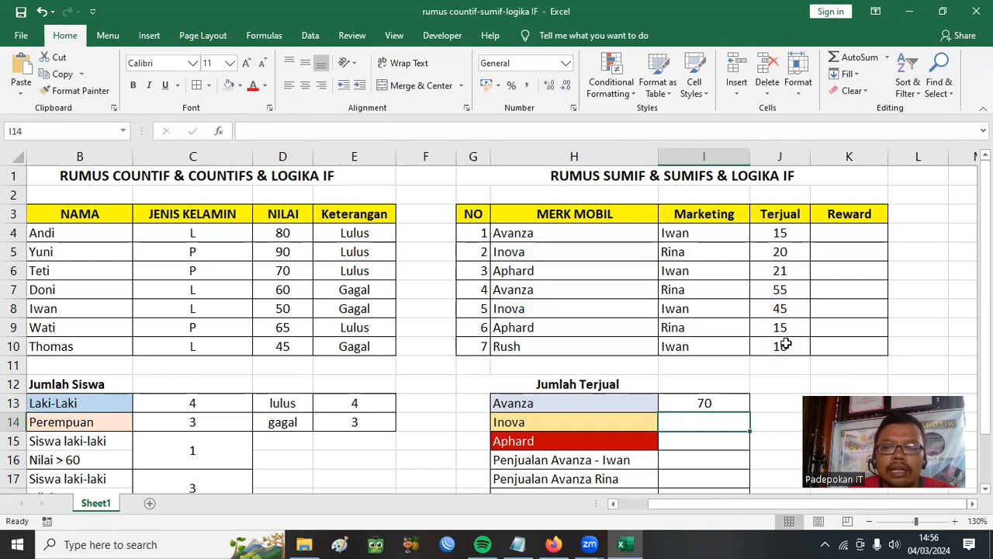
click(698, 403)
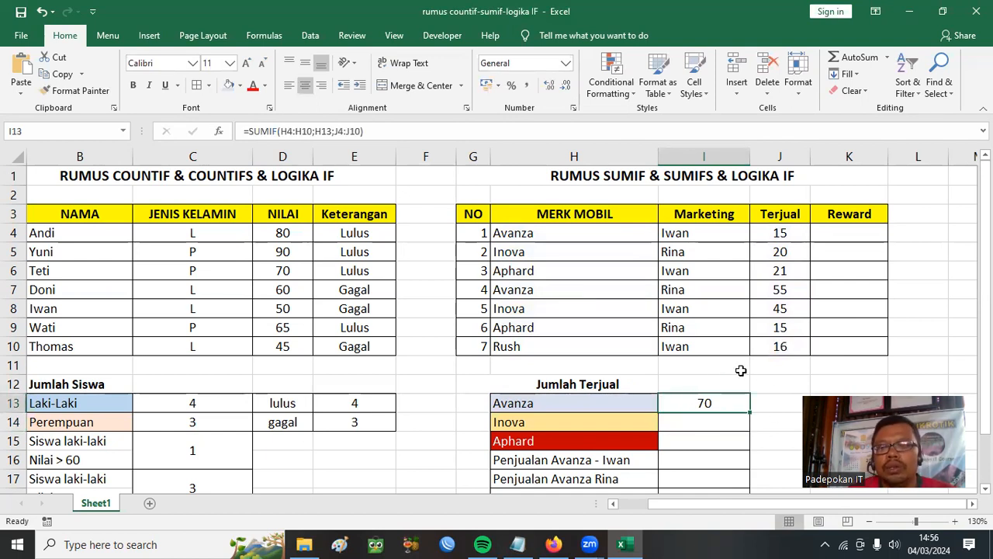
Total the Inova units sold in I14 with =SUMIF(H4:H10;H14;J4:J10) and center the cell horizontally.
click(712, 427)
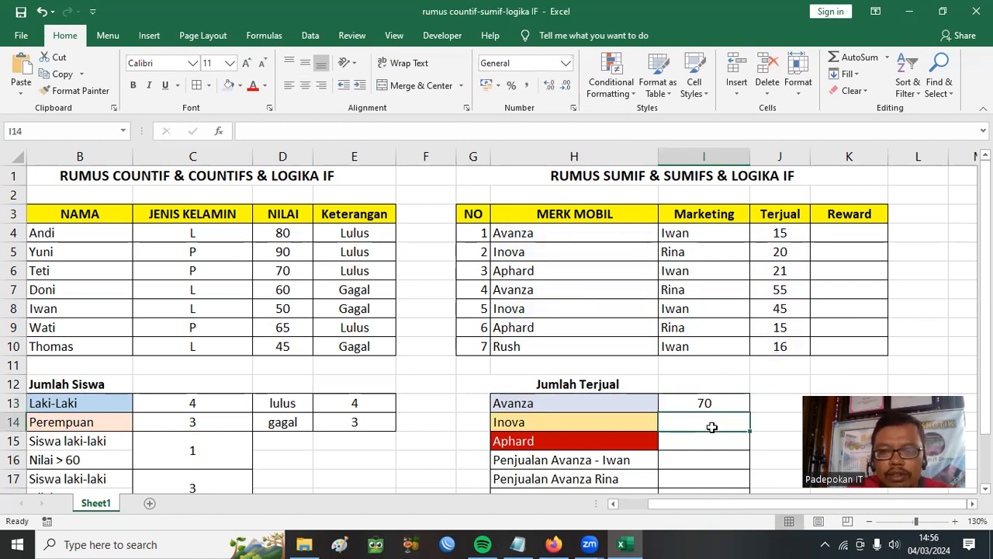
text(=sumif)
key(Tab)
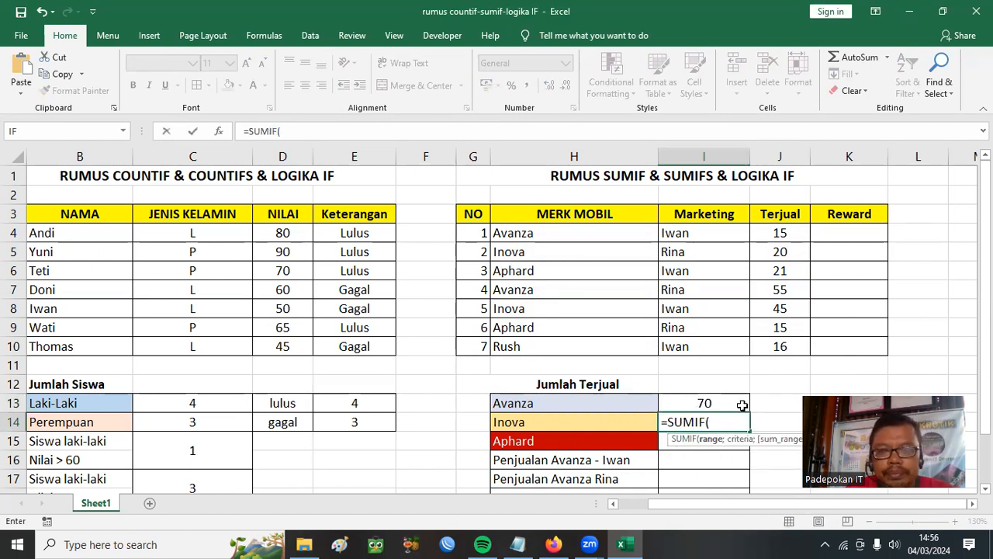
drag(551, 232, 563, 349)
text(;)
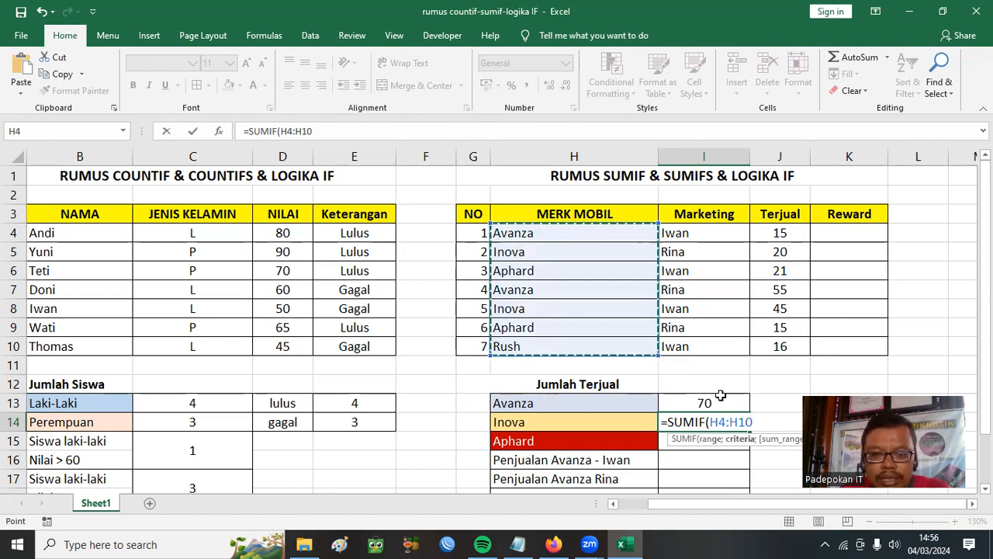
click(541, 428)
text(;)
click(786, 233)
drag(785, 267, 784, 347)
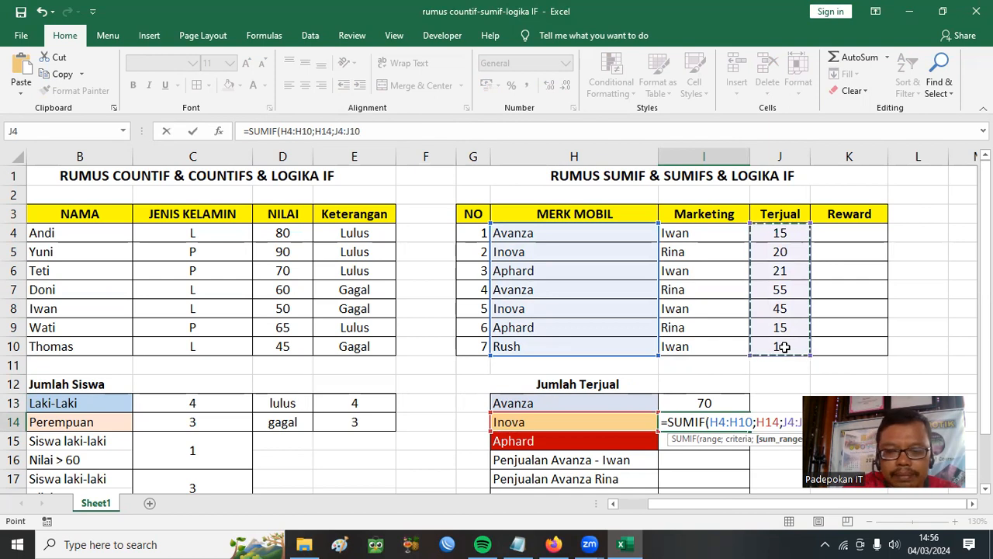
key(Return)
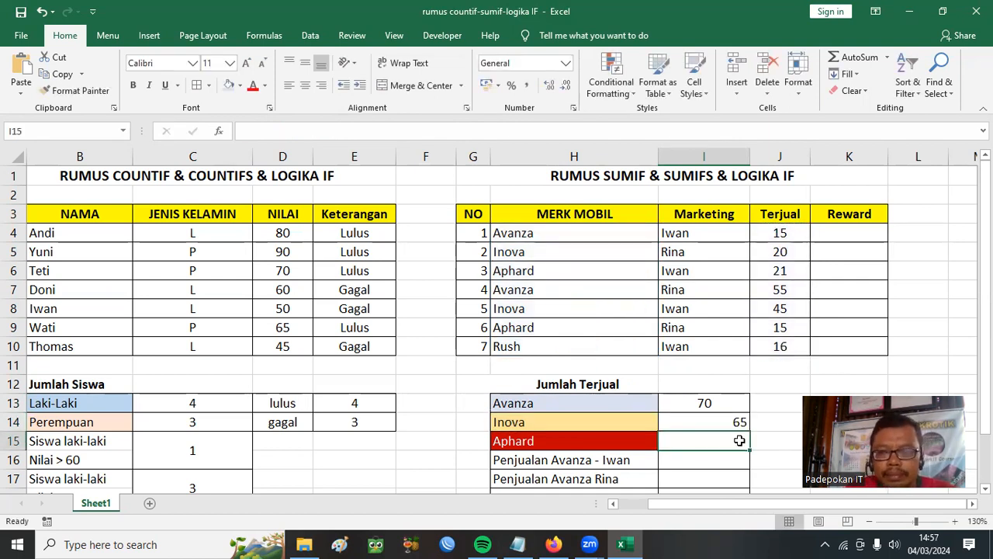
key(Up)
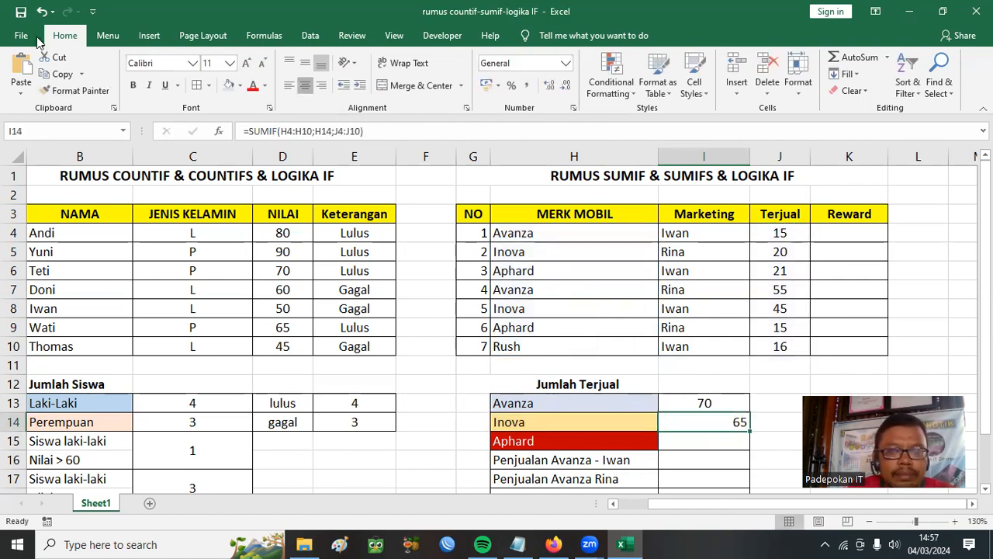
click(305, 84)
Total the Aphard units sold in I15 with =SUMIF(H4:H10;H15;J4:J10) and center the cell horizontally.
click(693, 441)
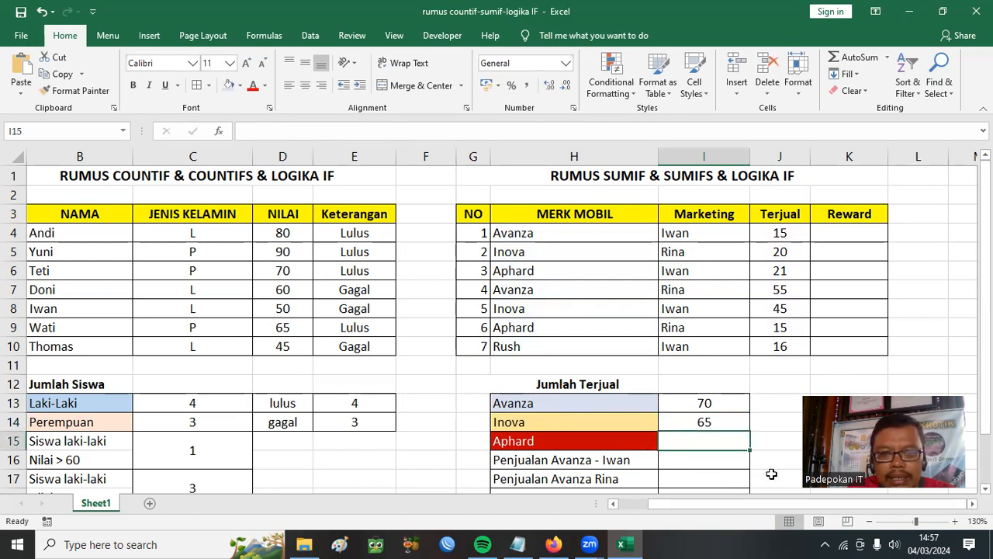
text(=sumif)
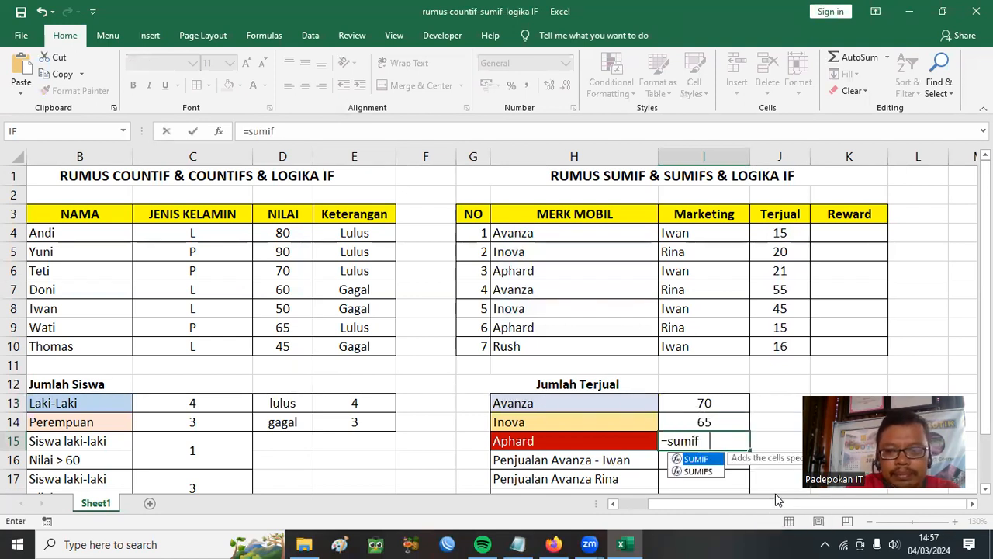
key(Tab)
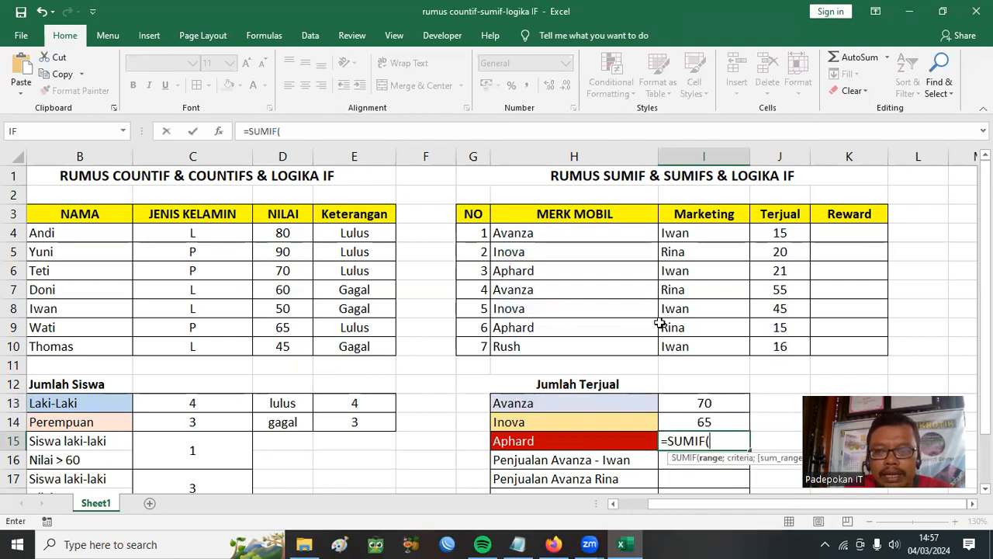
drag(548, 228, 547, 346)
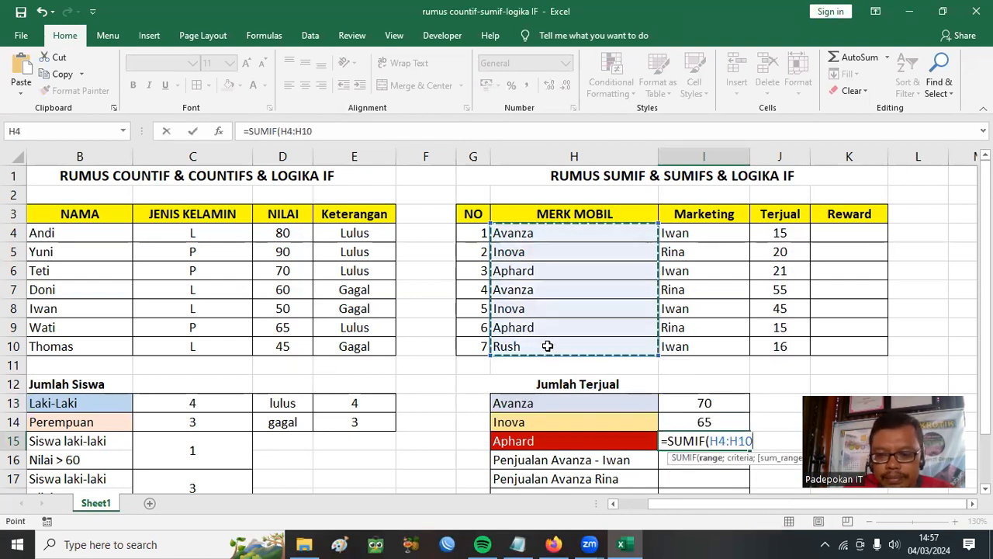
text(;)
click(536, 439)
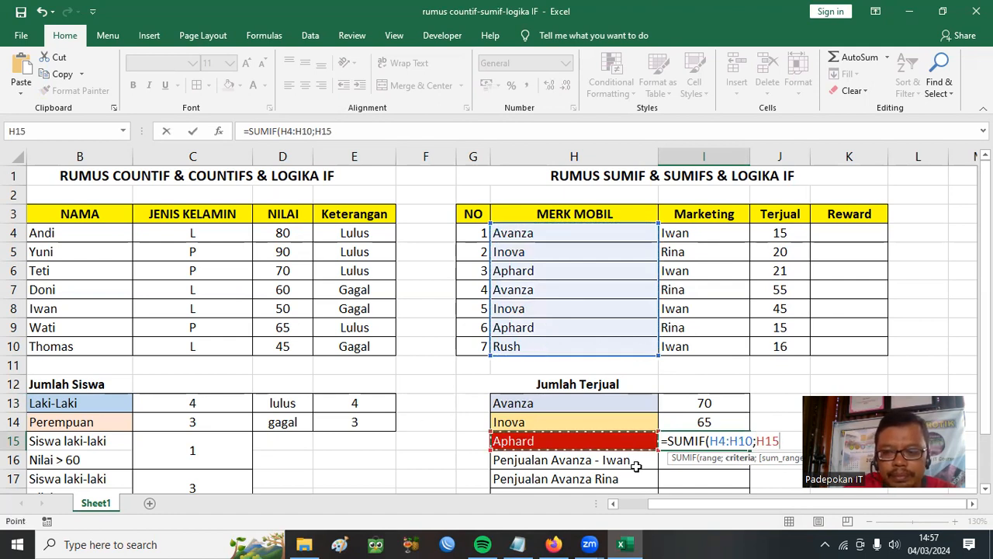
text(;)
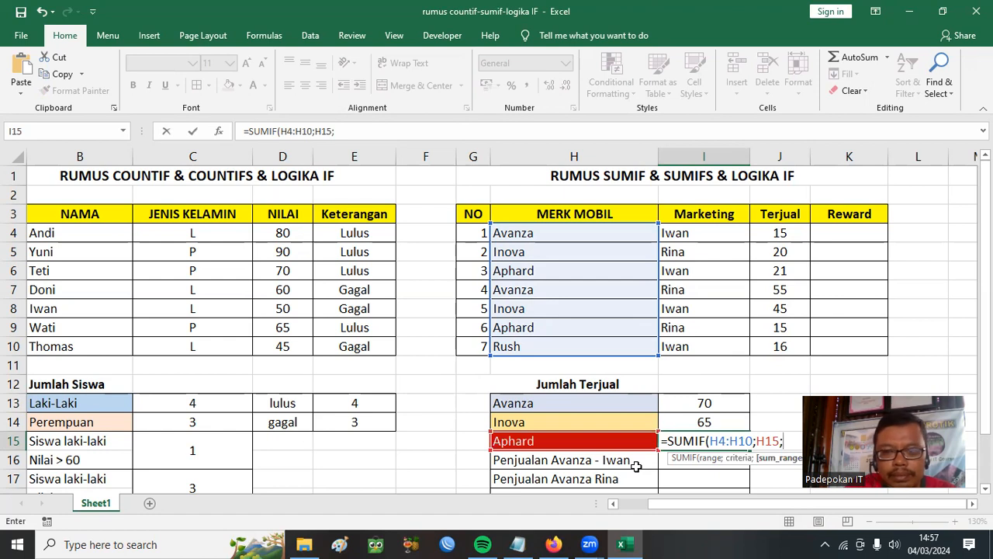
drag(780, 239, 780, 346)
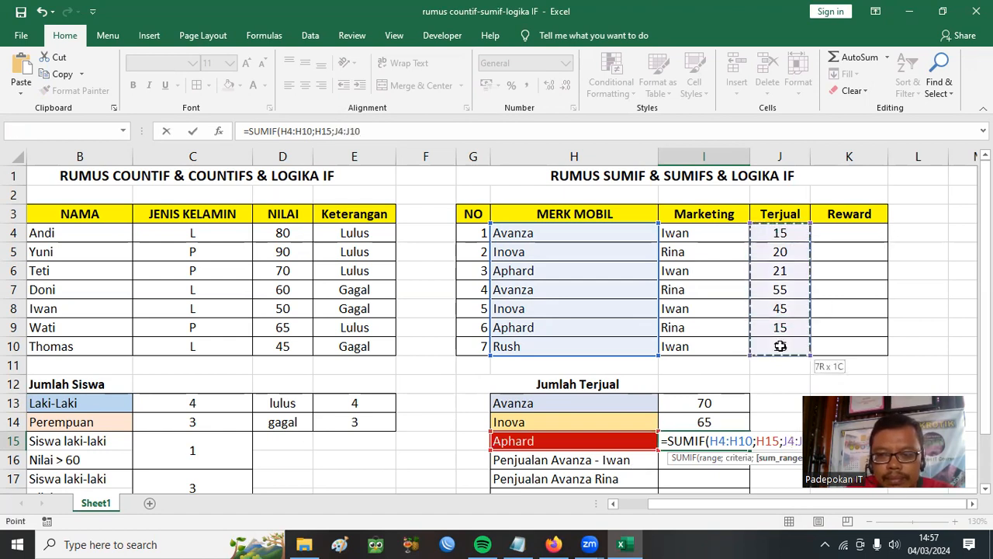
key(Return)
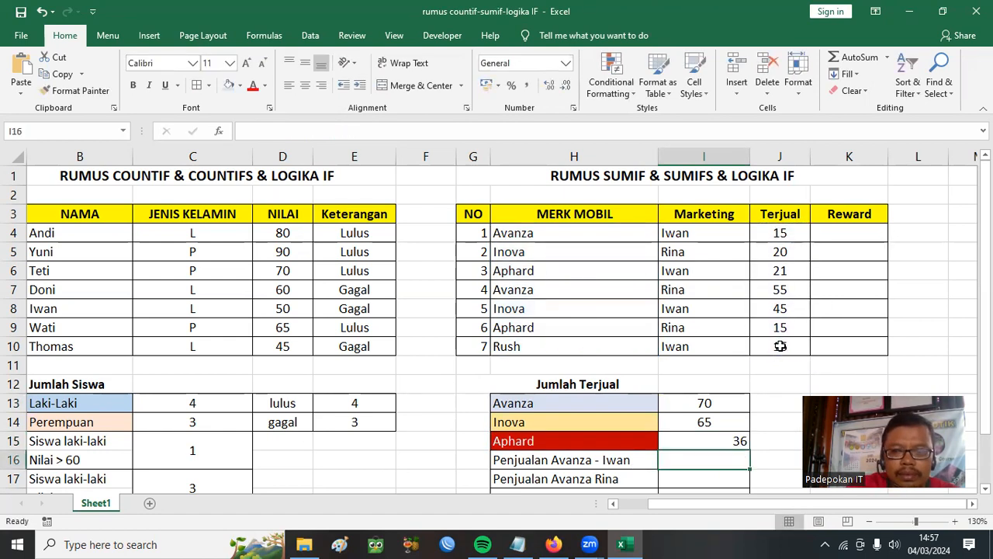
click(722, 440)
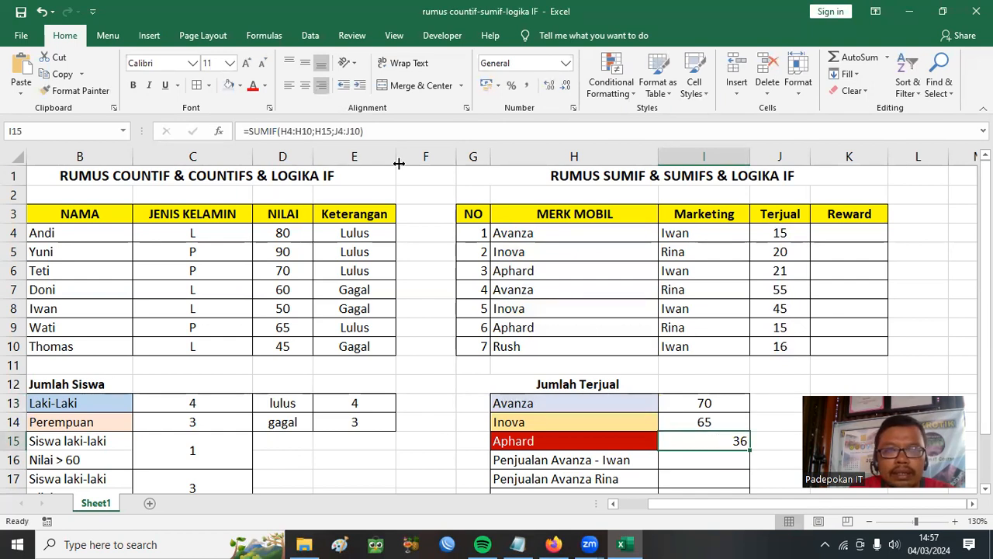
click(305, 85)
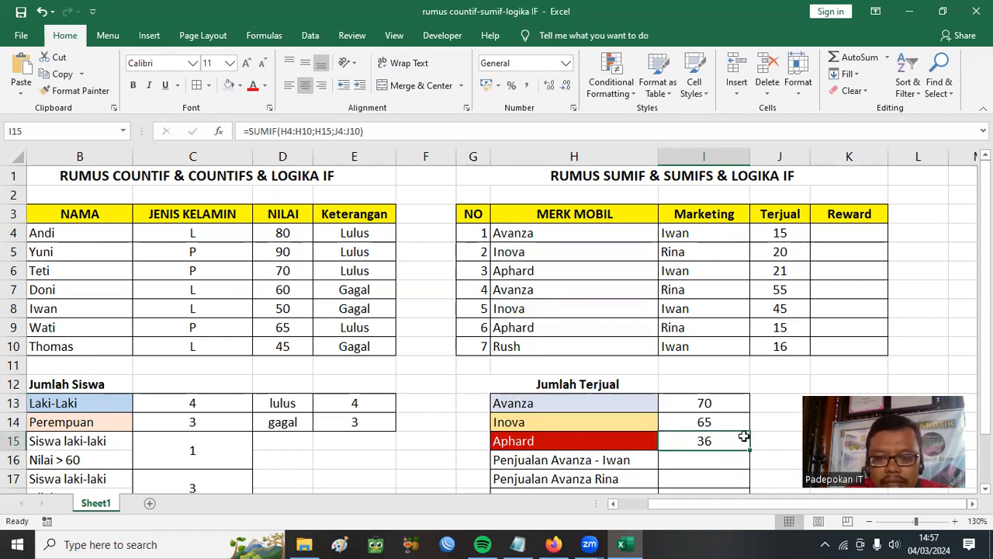
Review the three brand totals in I13:I15 and compare the Avanza formula with its criterion cell H13.
drag(711, 403, 714, 437)
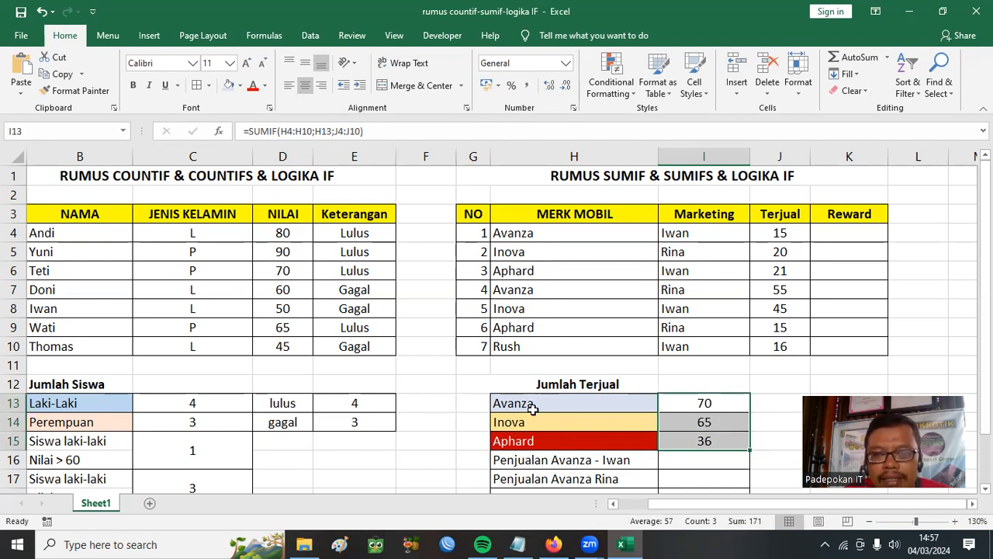
click(711, 404)
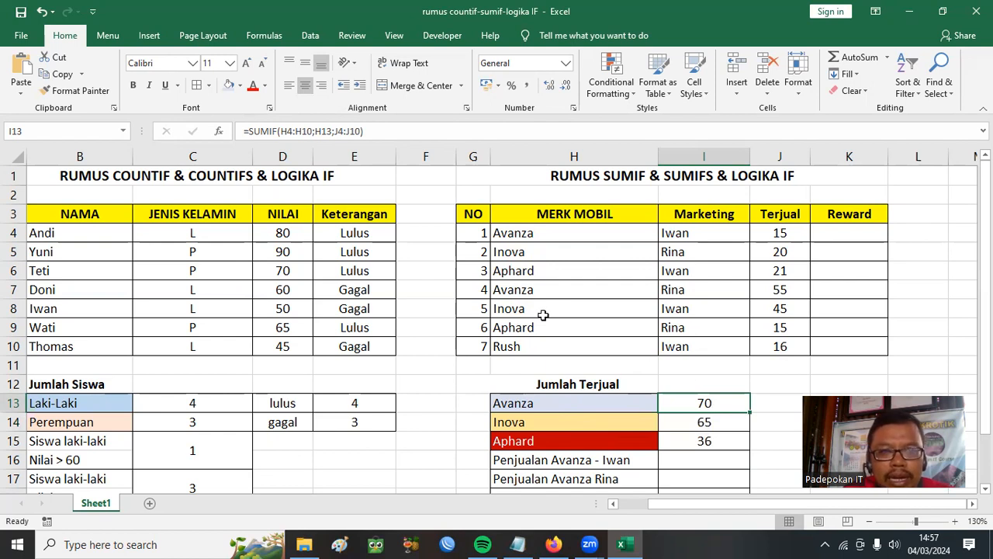
click(567, 403)
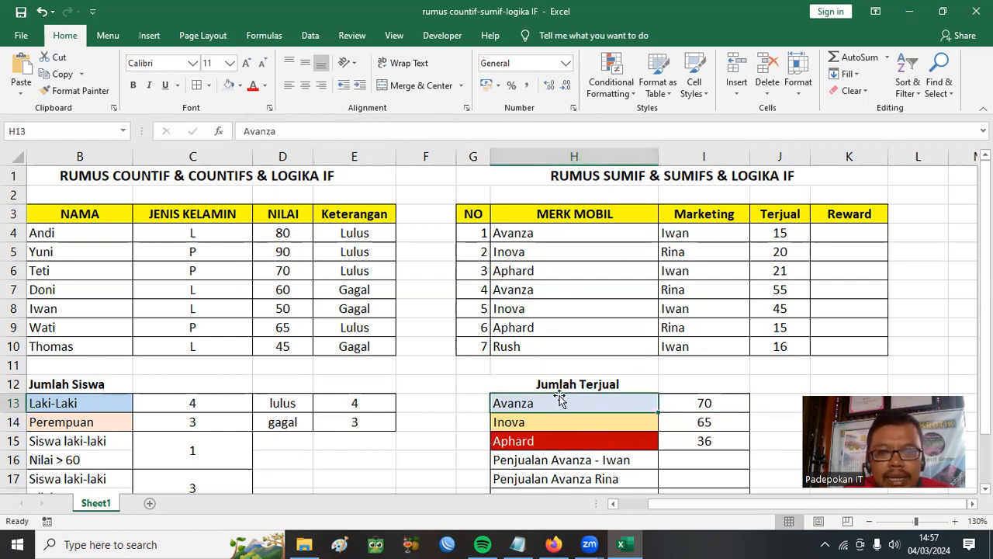
click(713, 402)
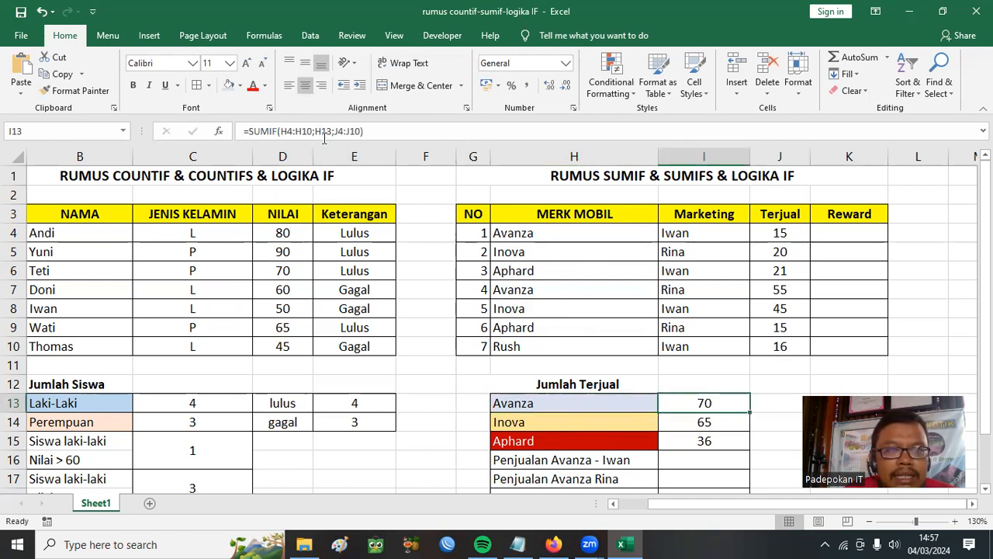
click(524, 402)
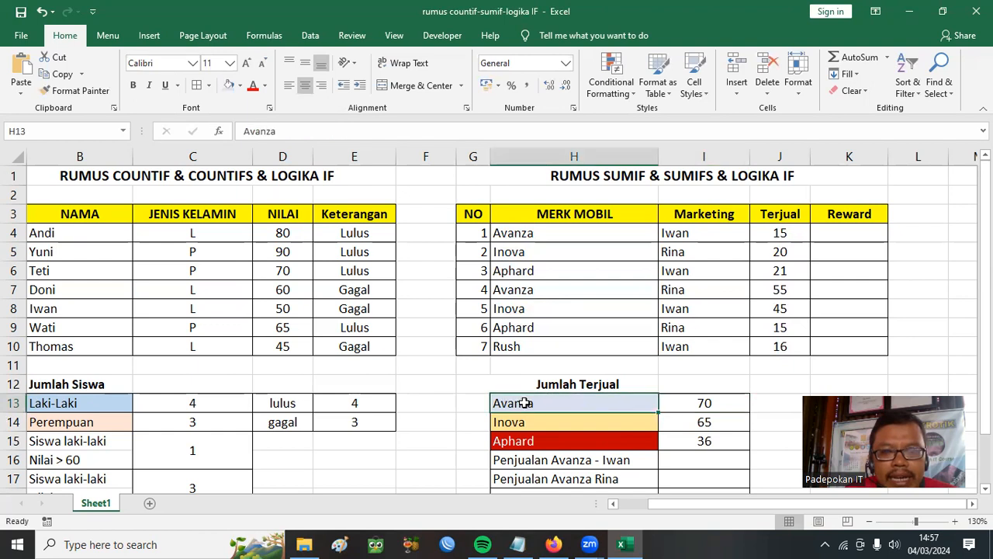
Change the criterion cell H13 to Avanzaa and check how the total formula in I13 responds.
click(559, 419)
click(540, 403)
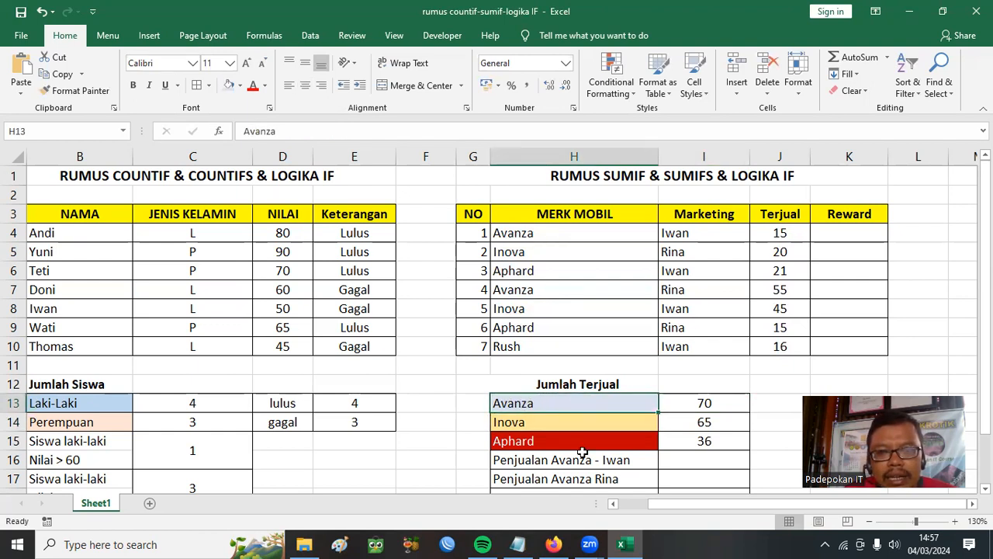
double_click(540, 403)
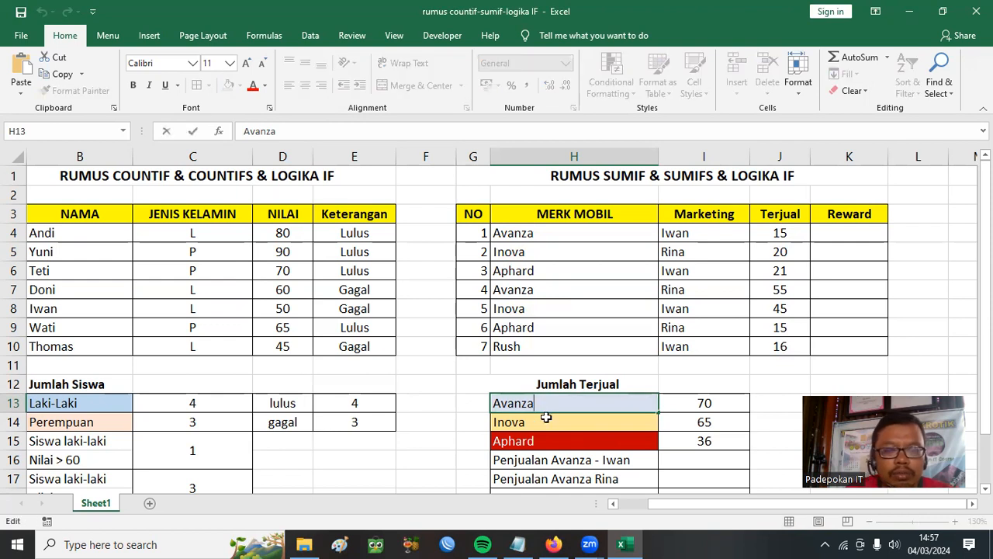
text(a)
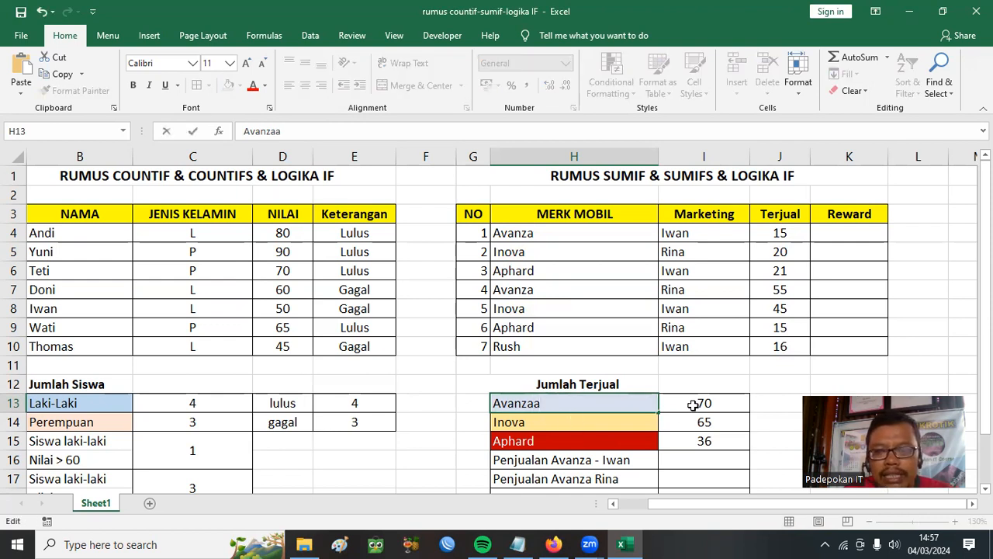
click(779, 384)
click(699, 403)
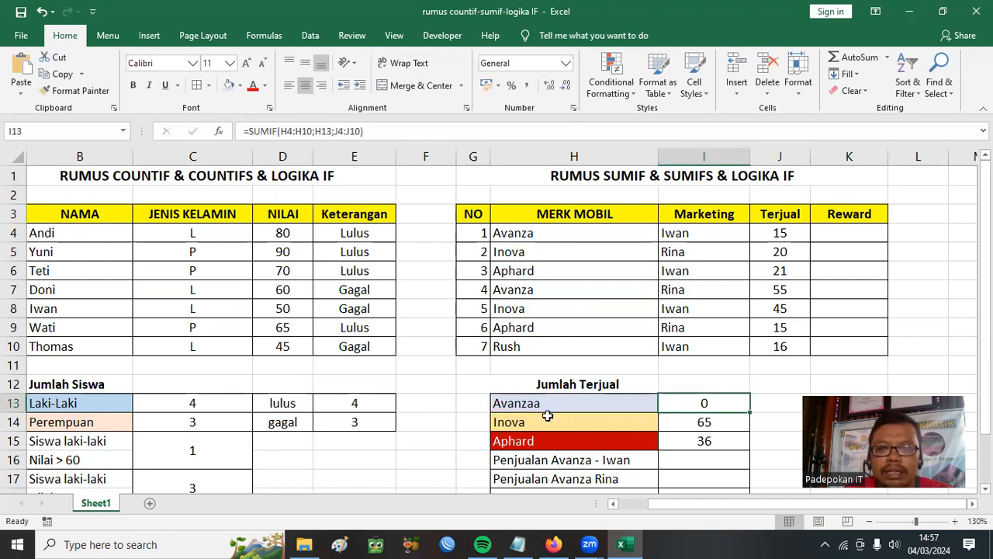
Restore the brand name in H13 to Avanza.
click(540, 404)
click(279, 132)
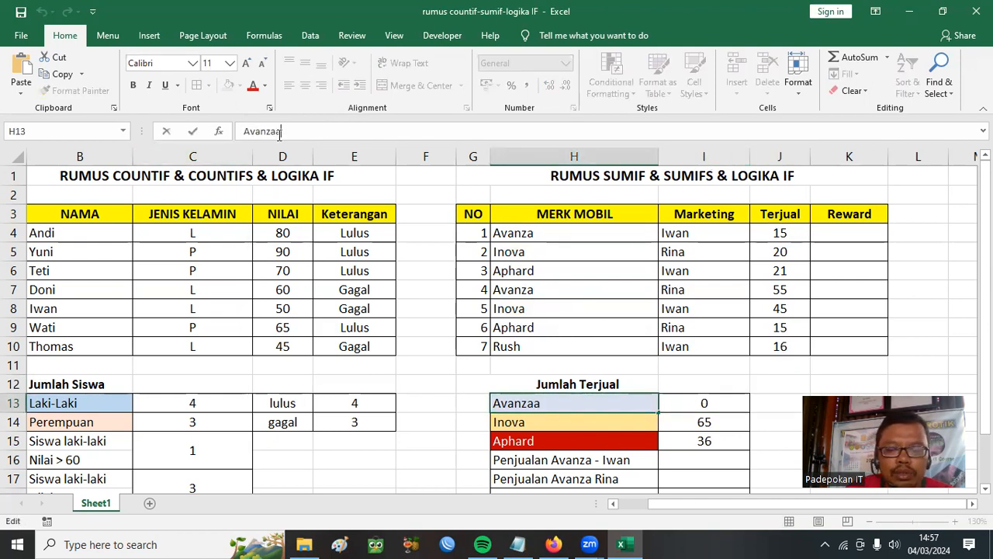
key(Return)
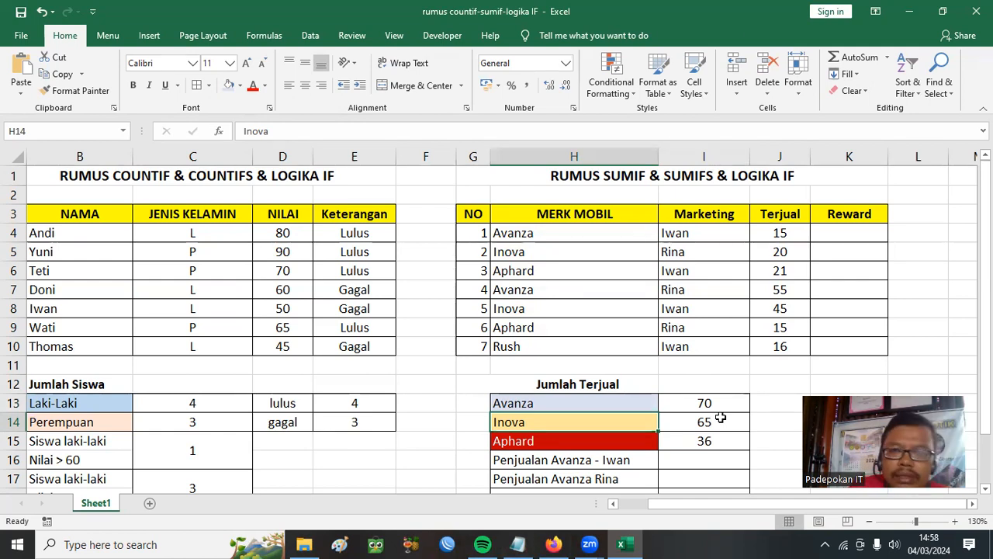
Start a SUMIFS formula in I16 with the units sold in J4:J10 as the sum range.
drag(563, 215, 566, 346)
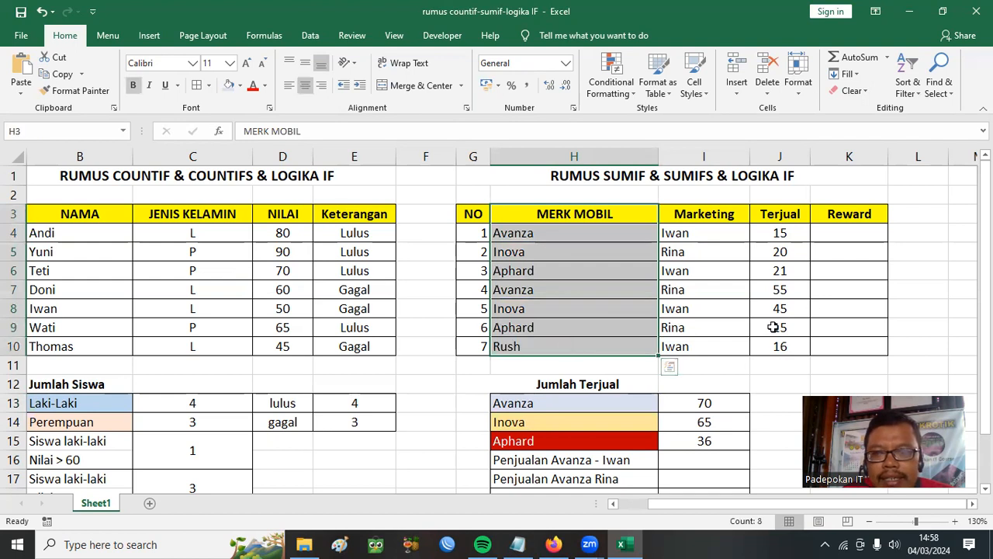
scroll(733, 390, down, 1)
click(552, 406)
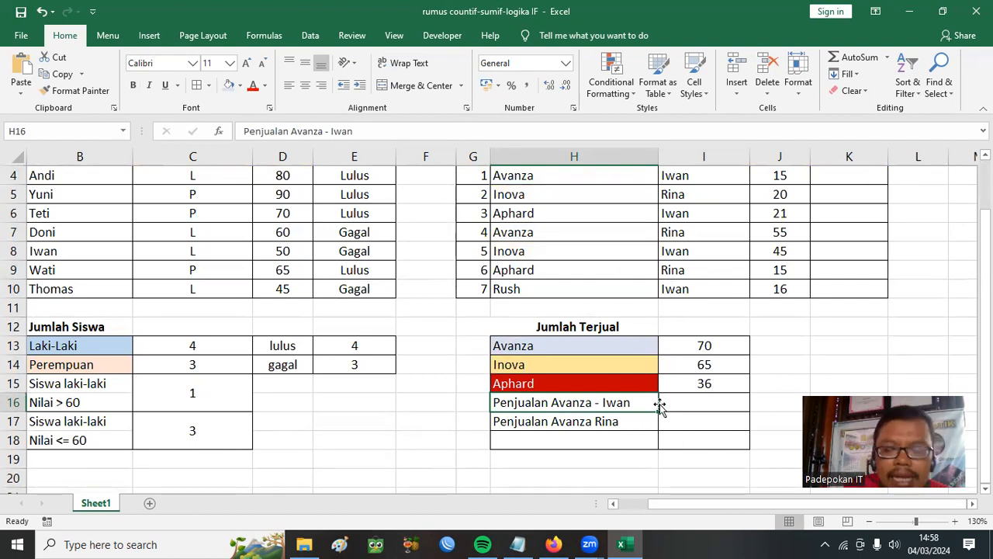
click(679, 410)
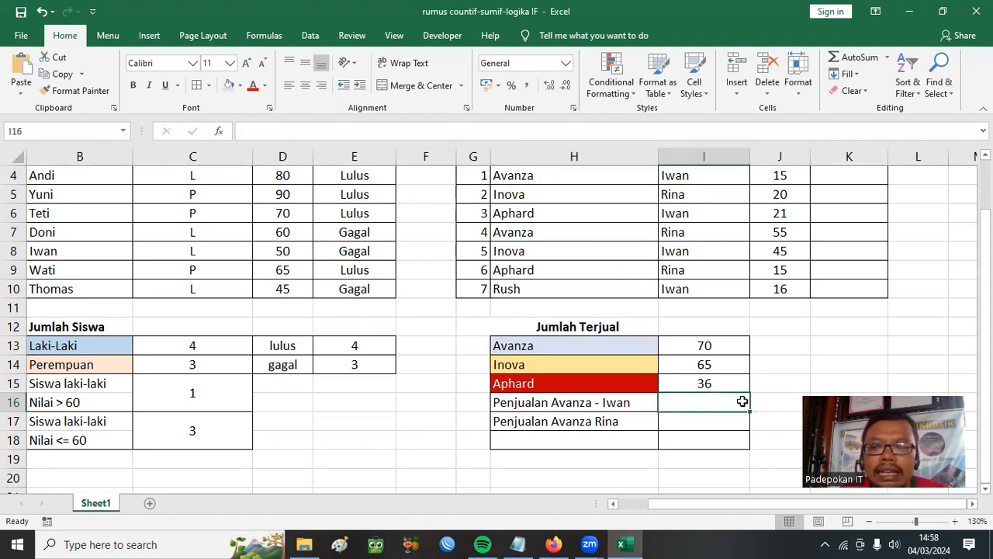
scroll(797, 375, up, 1)
scroll(796, 375, up, 1)
scroll(877, 332, down, 1)
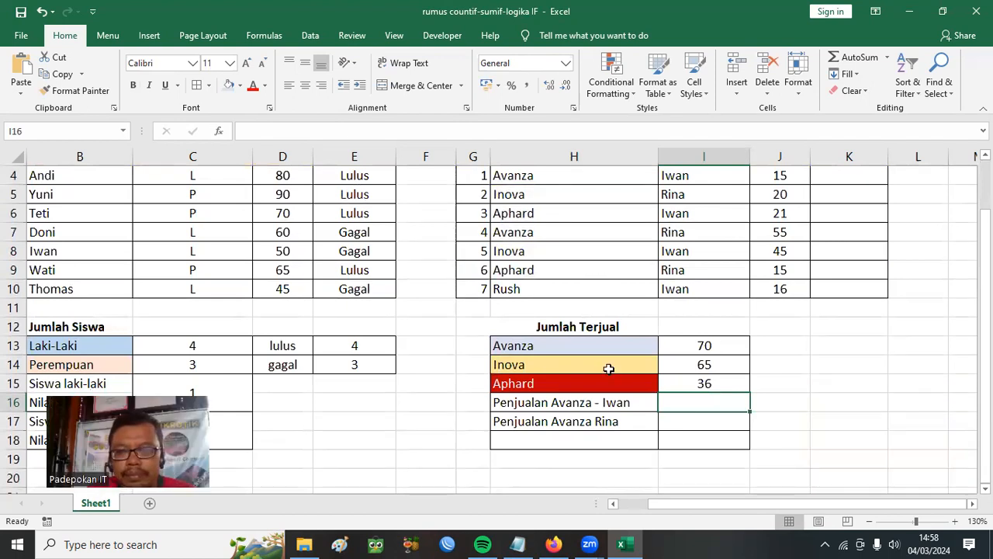
scroll(768, 384, up, 1)
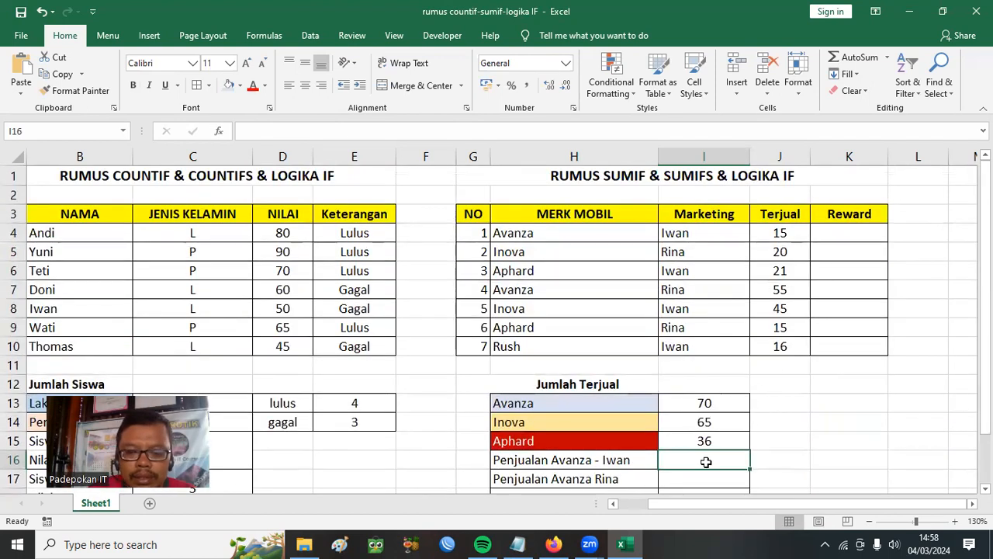
text(=sumif)
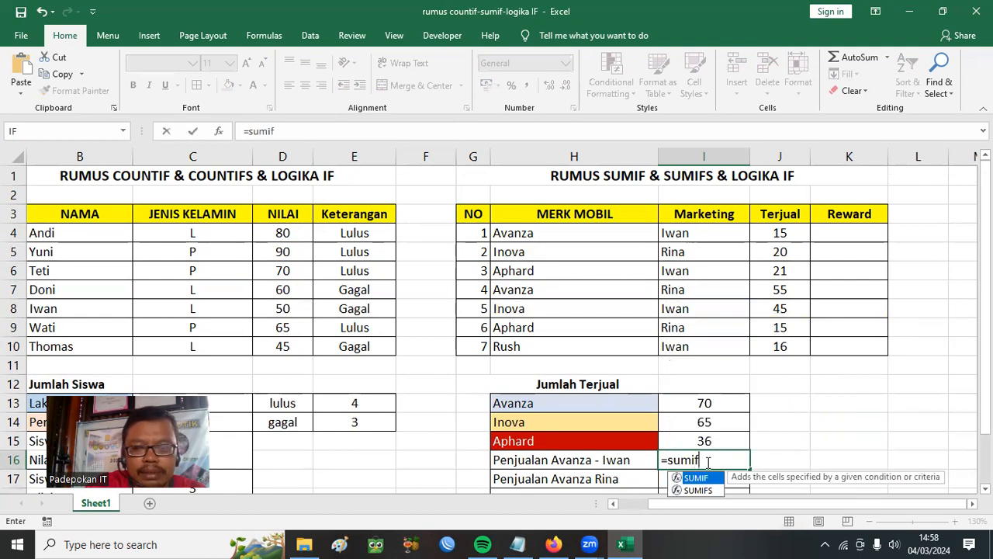
text(s)
key(Tab)
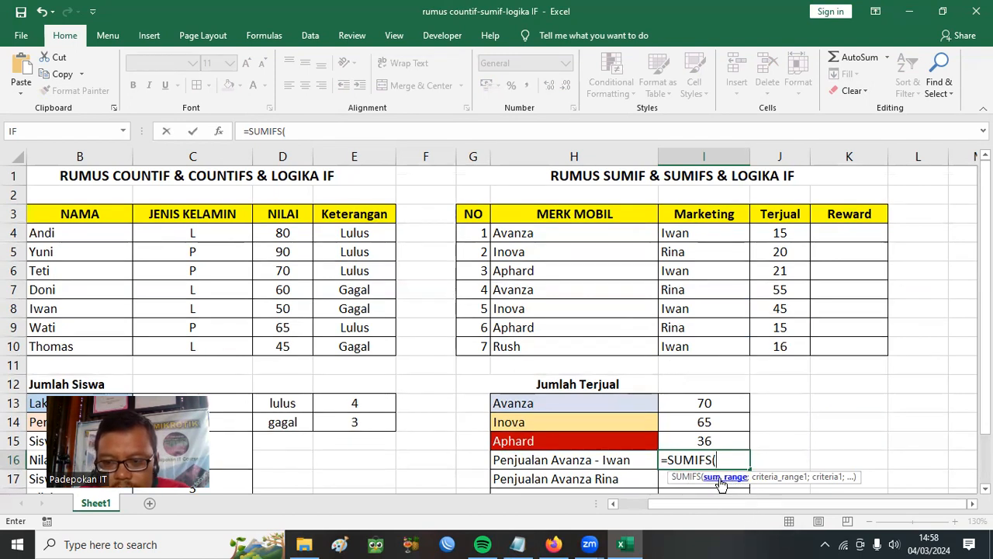
drag(786, 230, 780, 346)
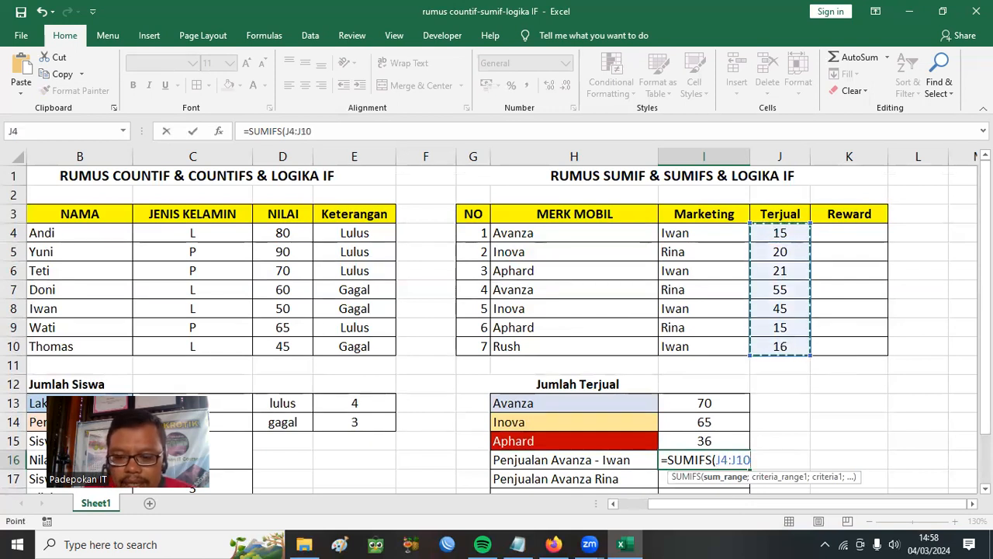
text(;)
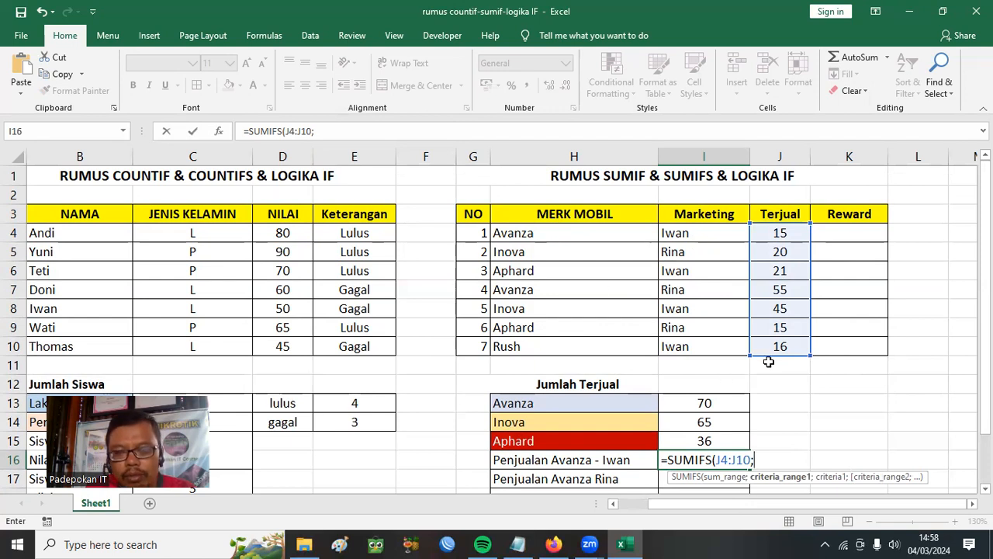
Complete the I16 formula with H4:H10 matching "Avanza" and I4:I10 matching the marketer named in H16, and center the cell horizontally.
drag(547, 237, 554, 345)
text(;"Avanza)
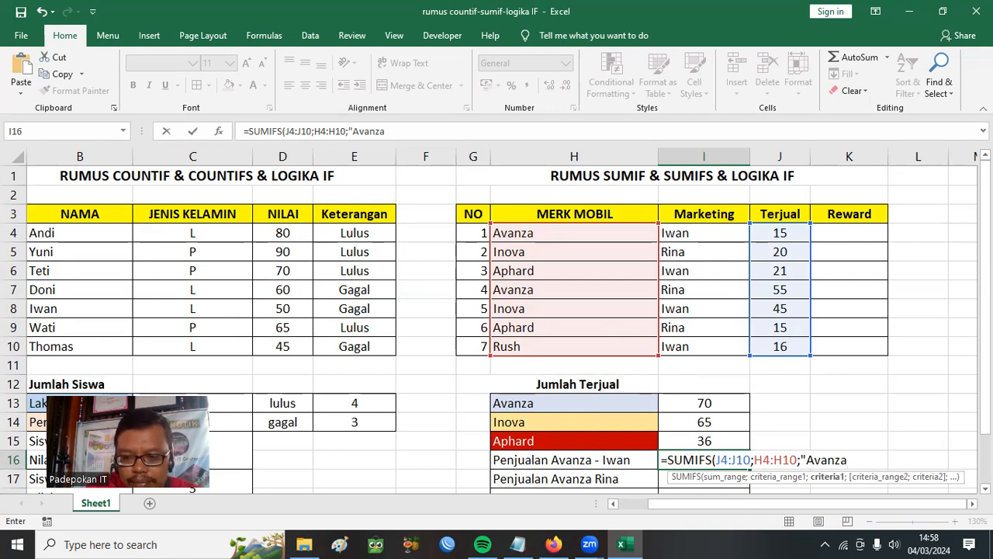
text(";)
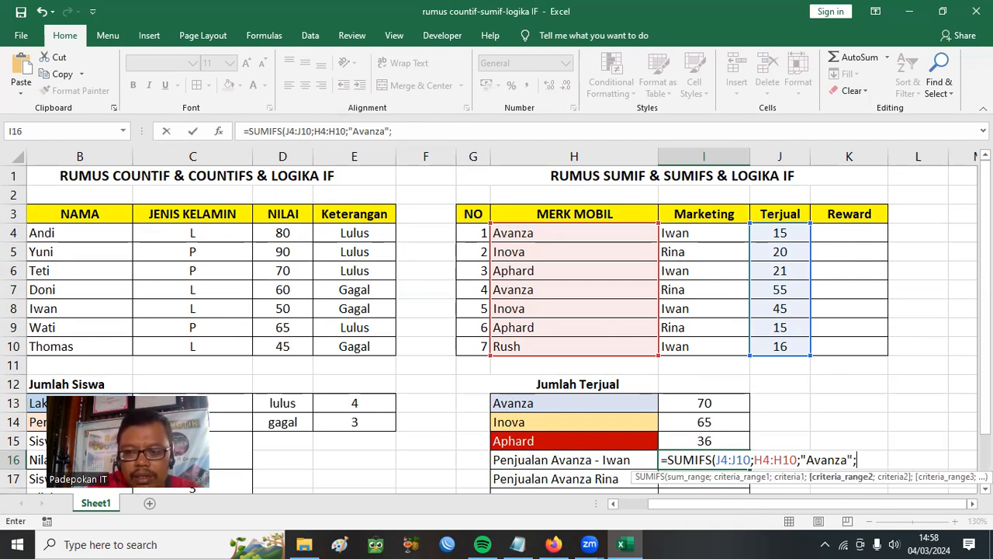
drag(703, 226, 709, 346)
text(;")
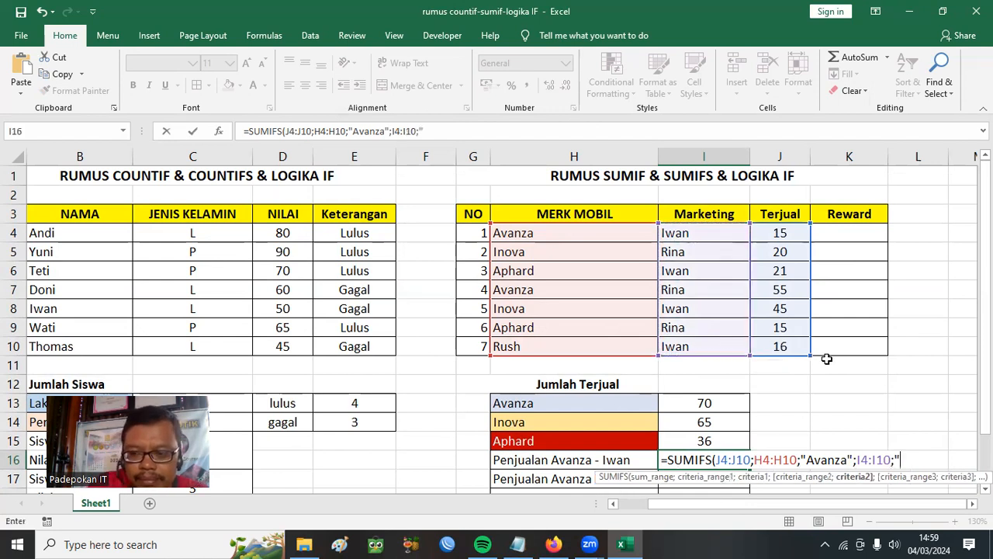
text(iwan)
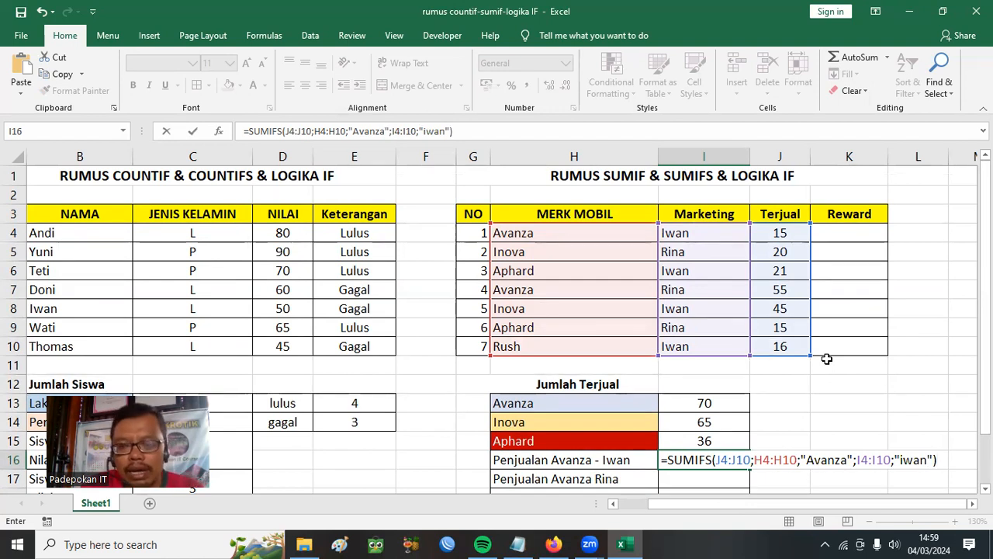
key(Return)
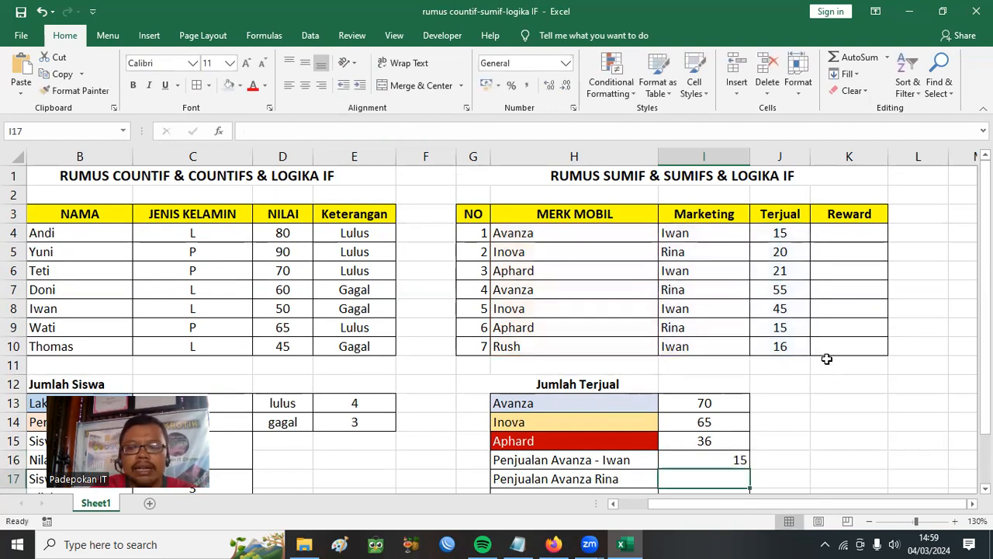
click(720, 460)
click(305, 84)
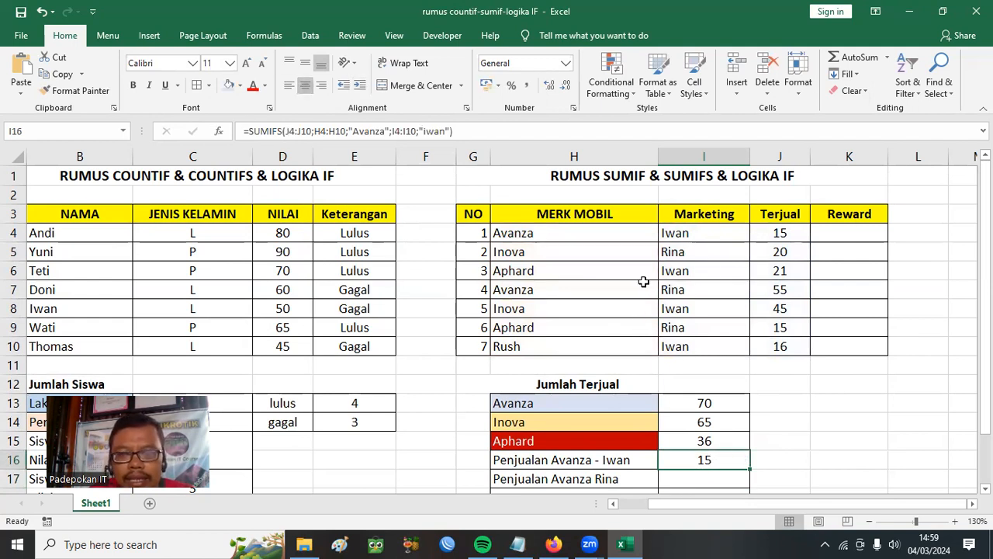
Compare the brand, marketing name and units sold in rows 4 and 7 with the sales criteria in H16:H17.
click(690, 237)
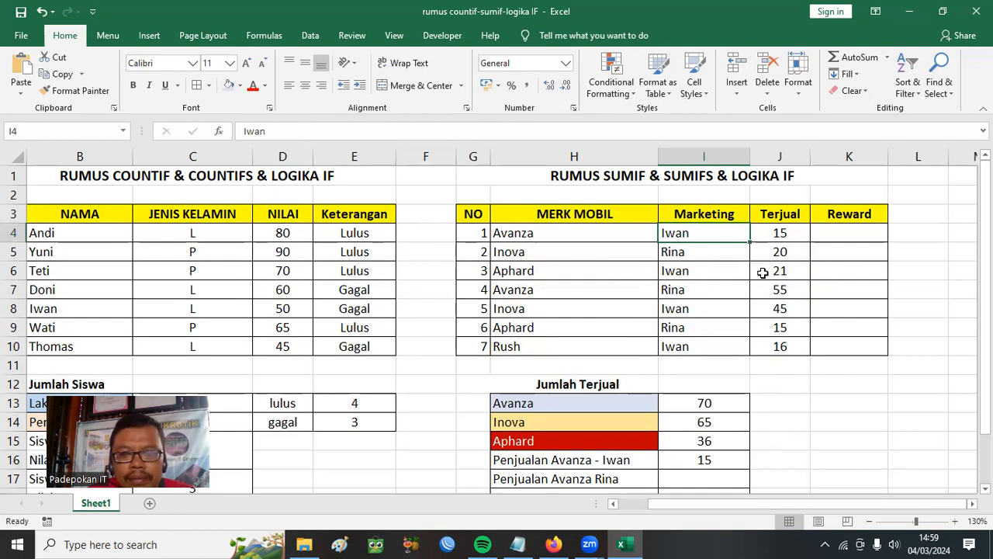
click(780, 232)
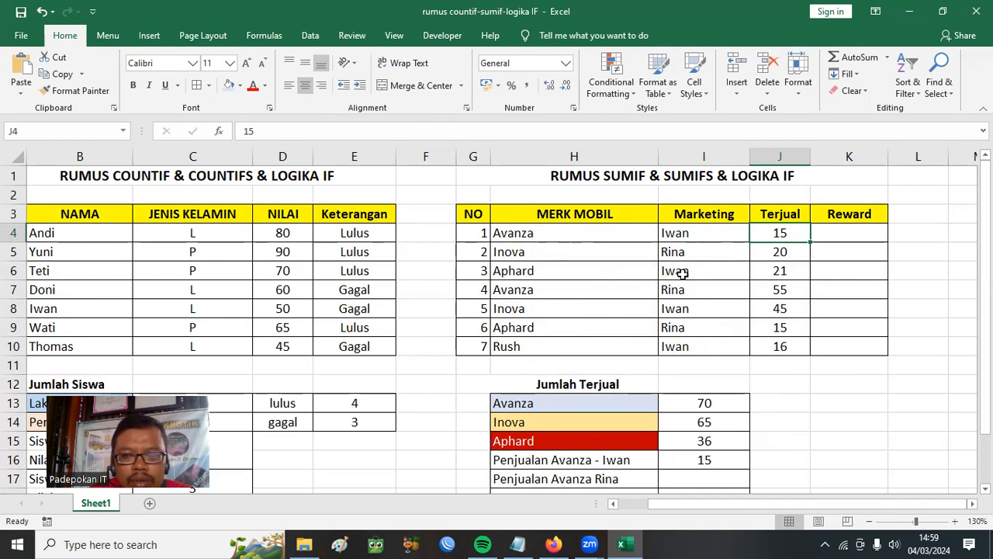
click(532, 233)
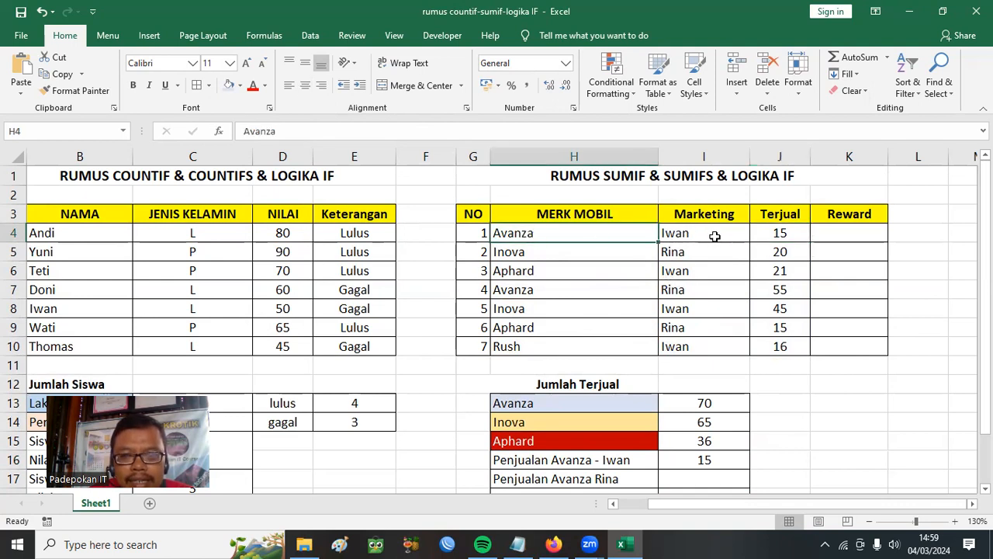
click(605, 479)
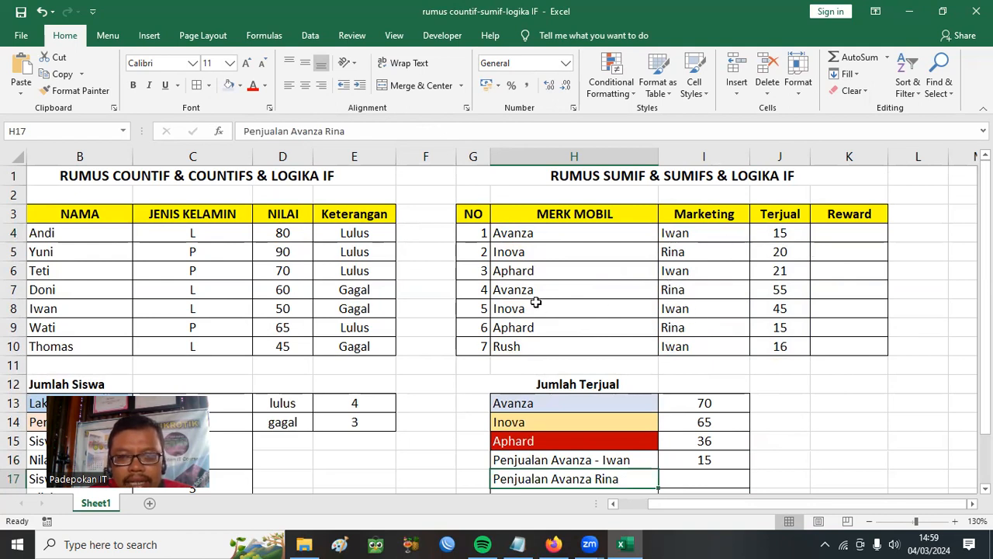
click(684, 292)
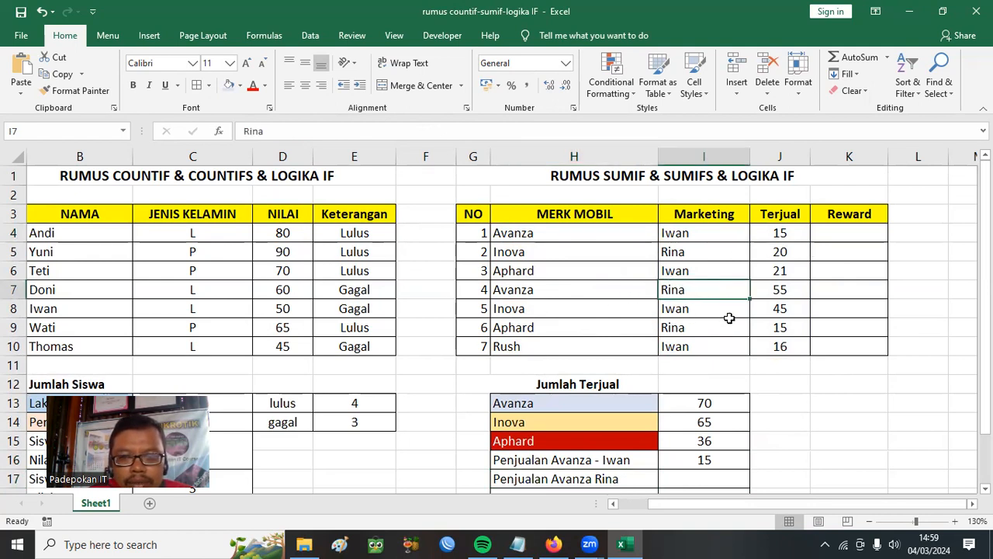
Change the marketer in I10 to the same name as in I9 and the brand in H10 to Avanza.
click(687, 345)
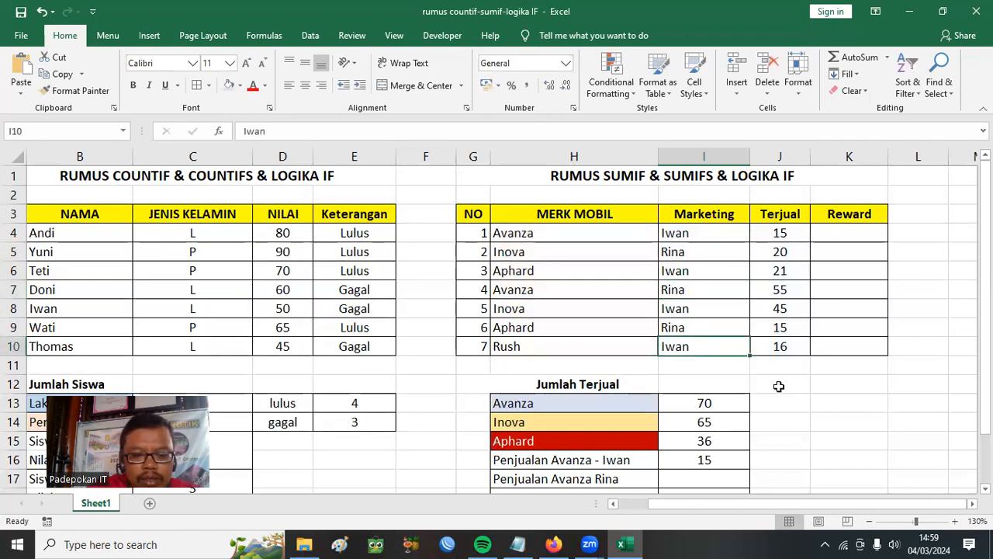
text(Rina)
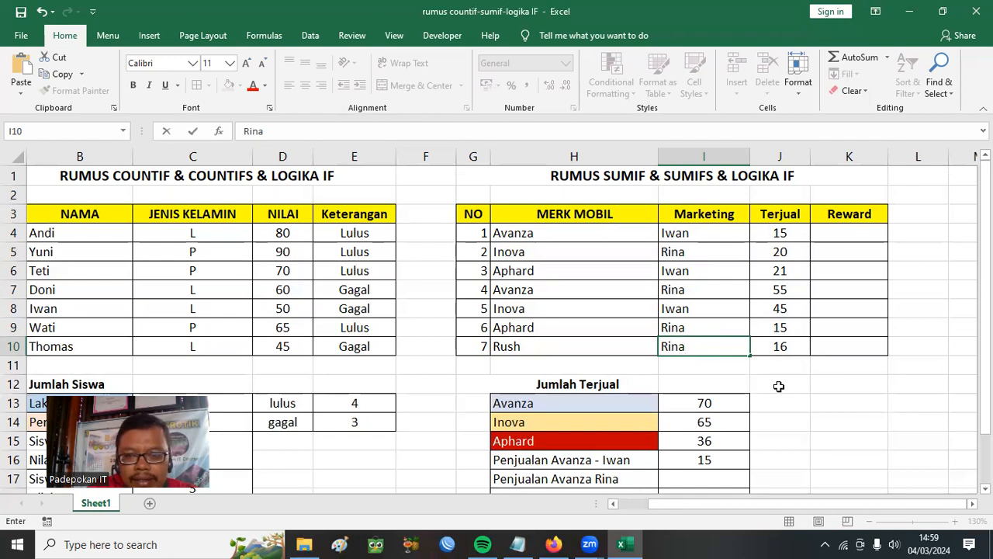
key(Left)
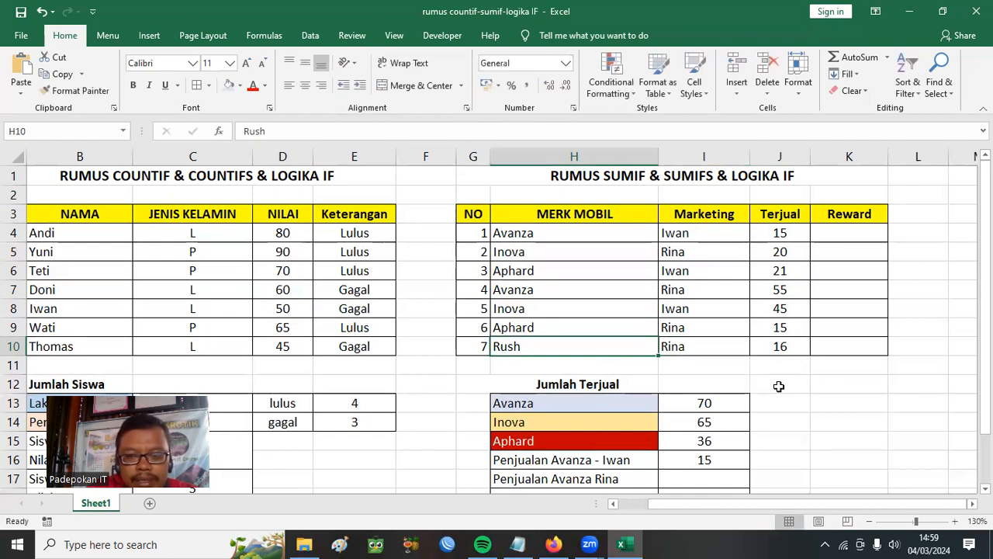
text(Avanza)
key(Right)
key(Left)
key(Right)
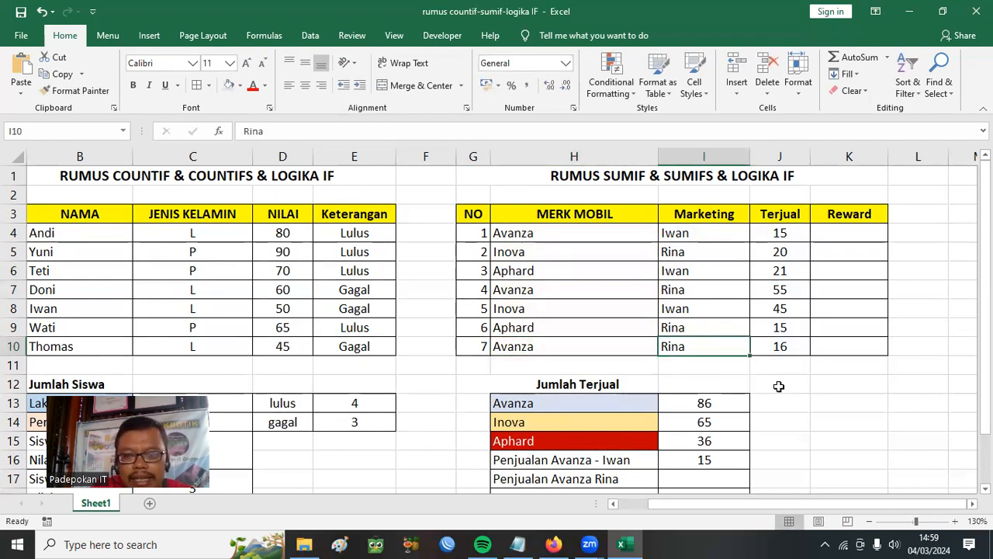
Start a SUMIFS formula in I17 with the units sold in J4:J10 as the sum range.
scroll(777, 392, down, 1)
scroll(776, 397, up, 1)
click(705, 476)
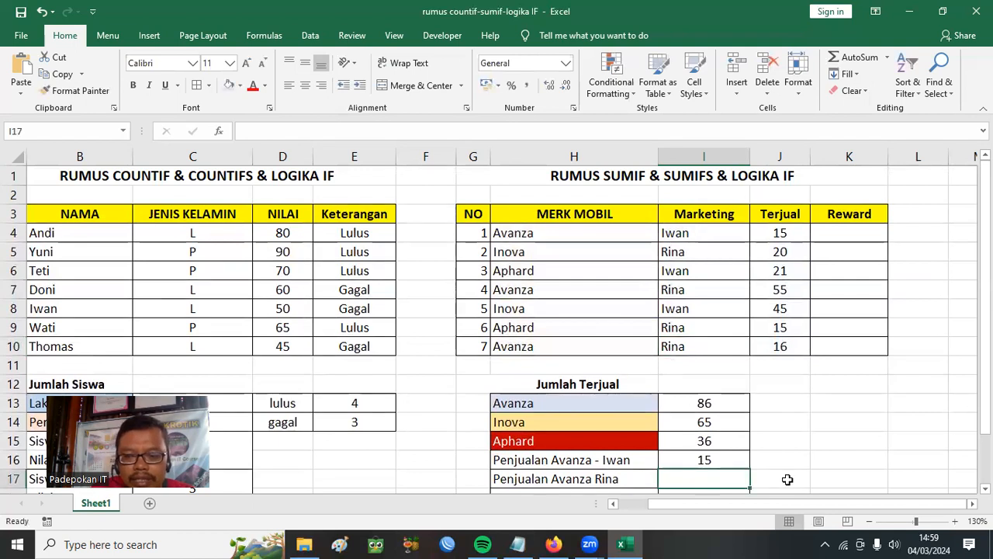
text(=sum)
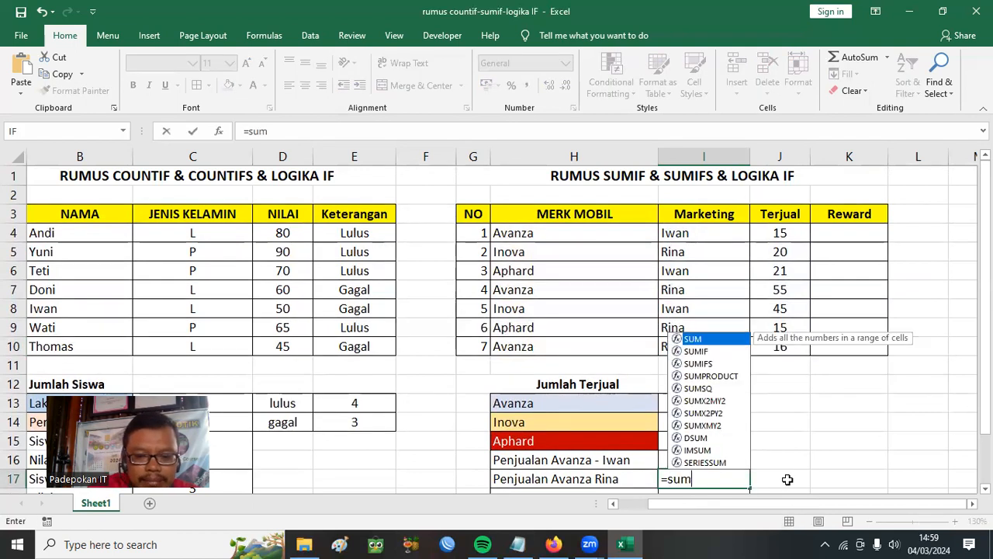
text(if)
key(Down)
key(Tab)
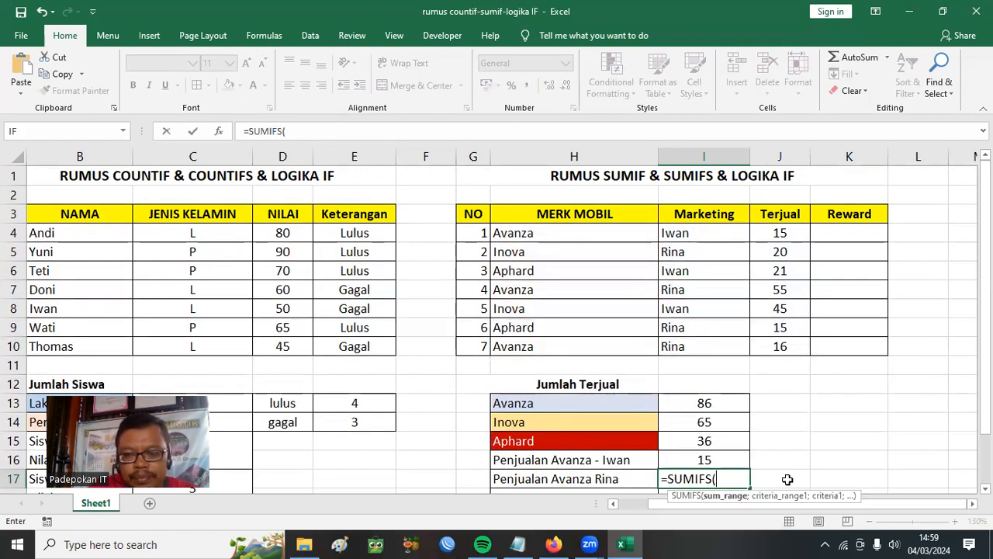
drag(782, 241, 782, 348)
text(;)
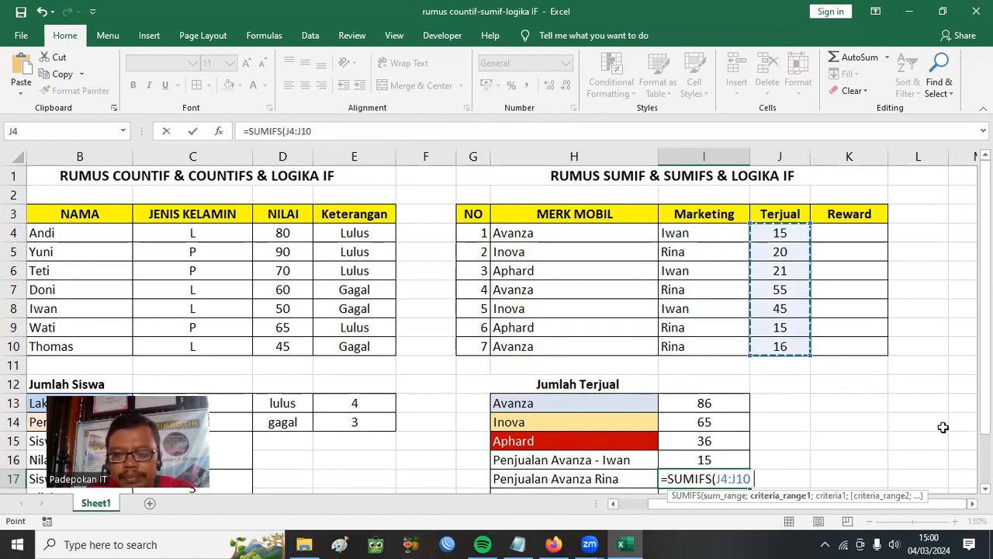
Add the car brands in H4:H10 as the first criteria range of the I17 formula, matching "avanza".
click(555, 231)
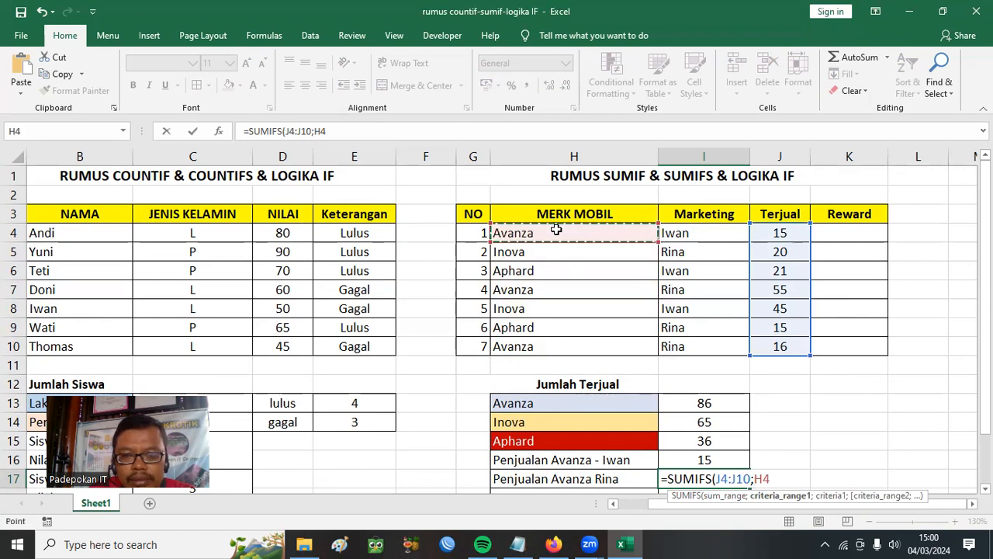
drag(556, 230, 565, 343)
text(;"a)
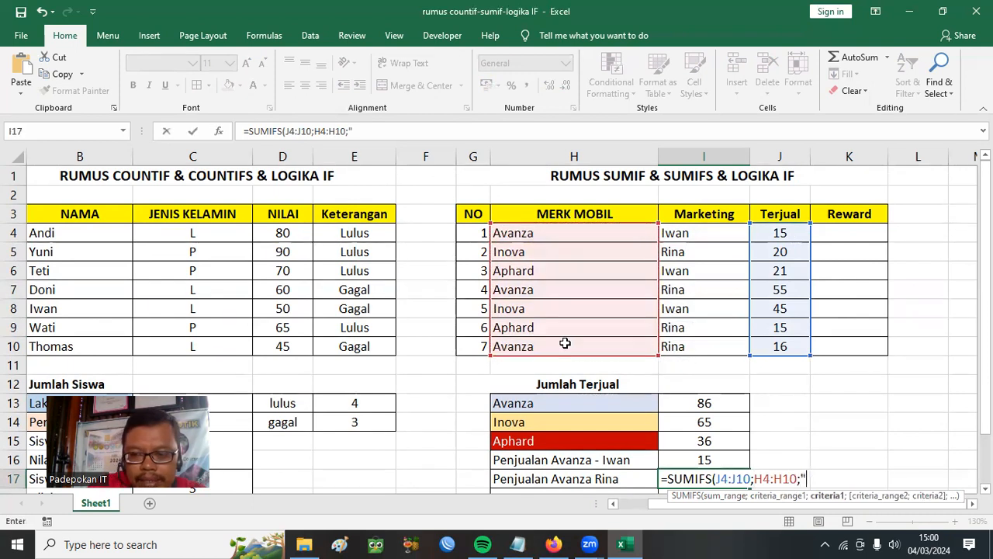
text(va)
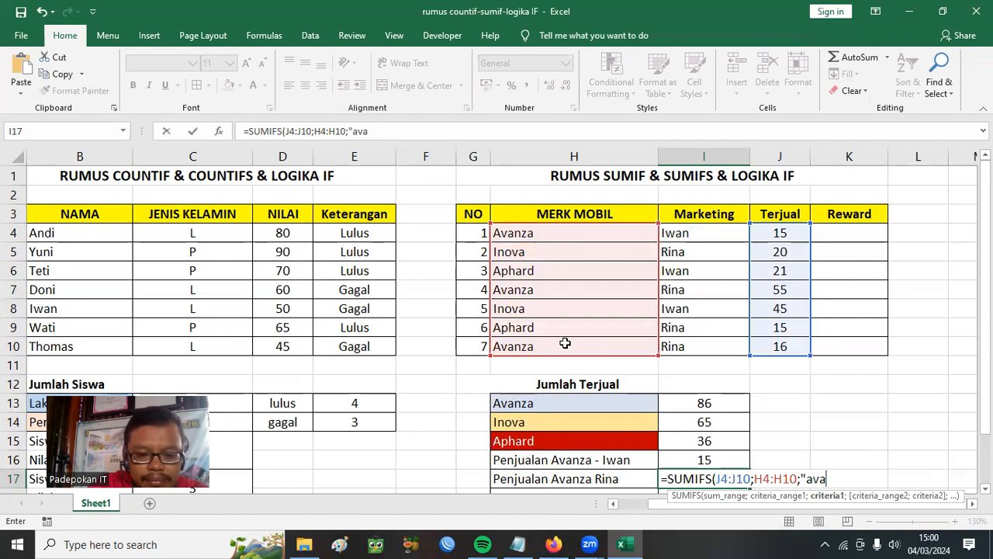
text(nza";)
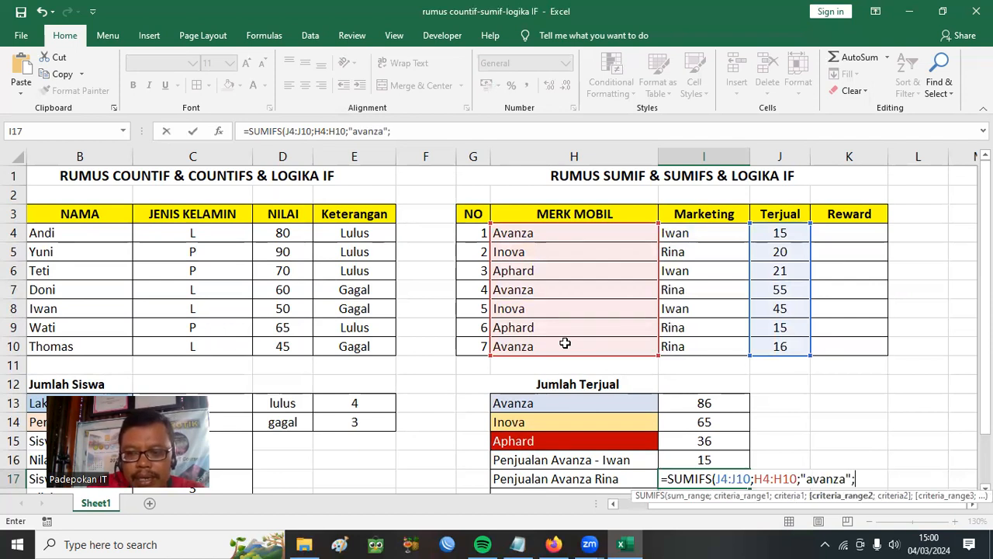
Complete the I17 formula with I4:I10 matching the marketer named in H17, and center the cell horizontally.
drag(695, 234, 696, 348)
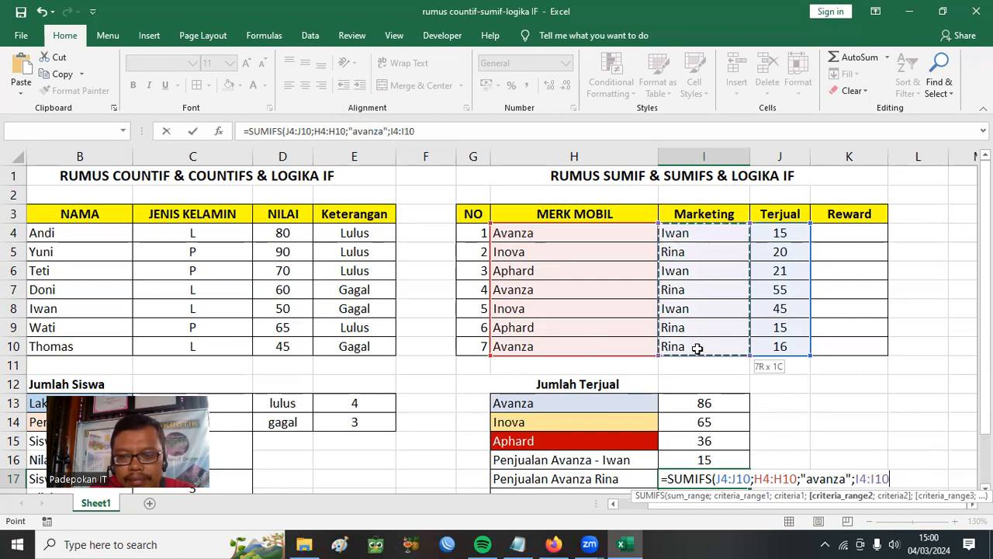
text(;)
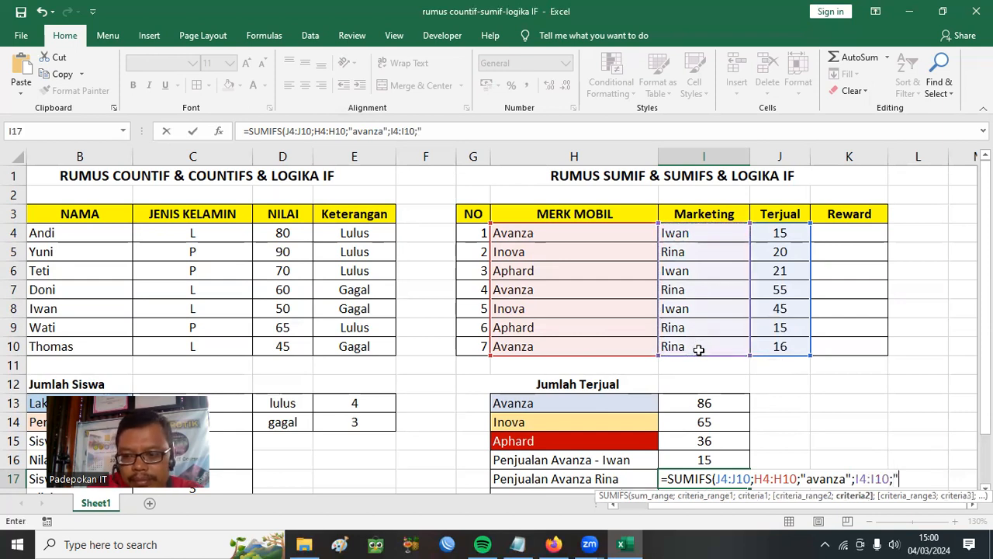
text("rina"))
key(Return)
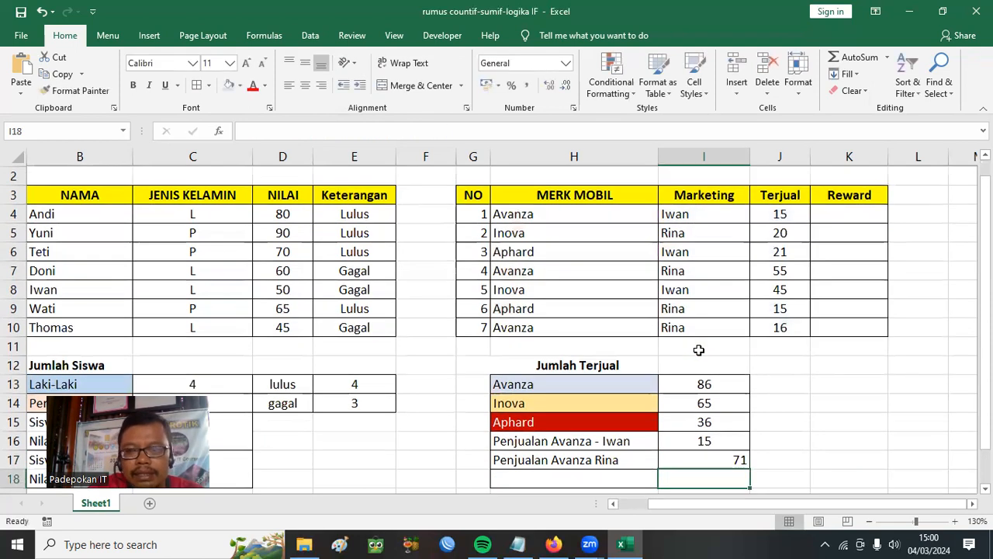
click(717, 461)
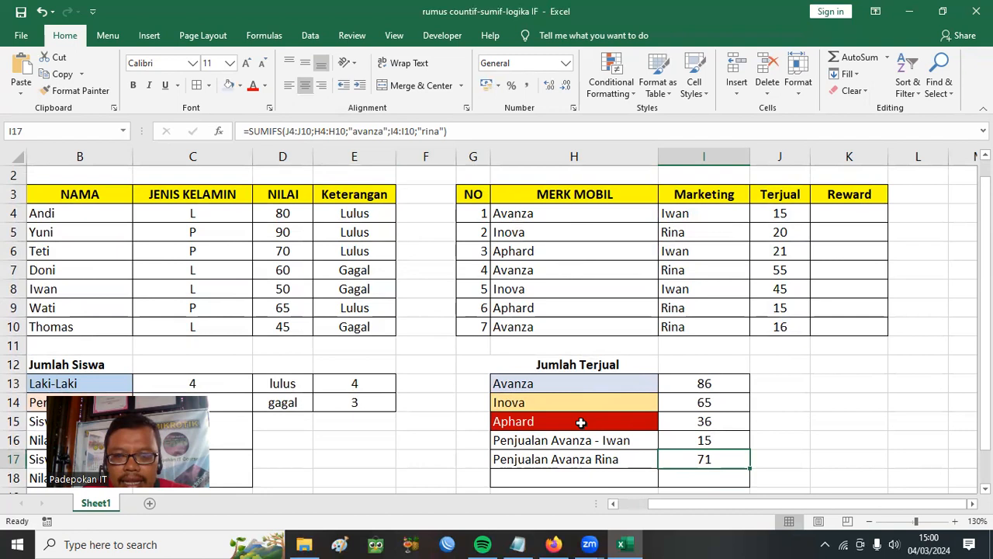
Check the brand, marketer and units sold in row 10 and the units sold in J7 against the total in I17.
click(515, 327)
drag(515, 326, 744, 332)
click(774, 326)
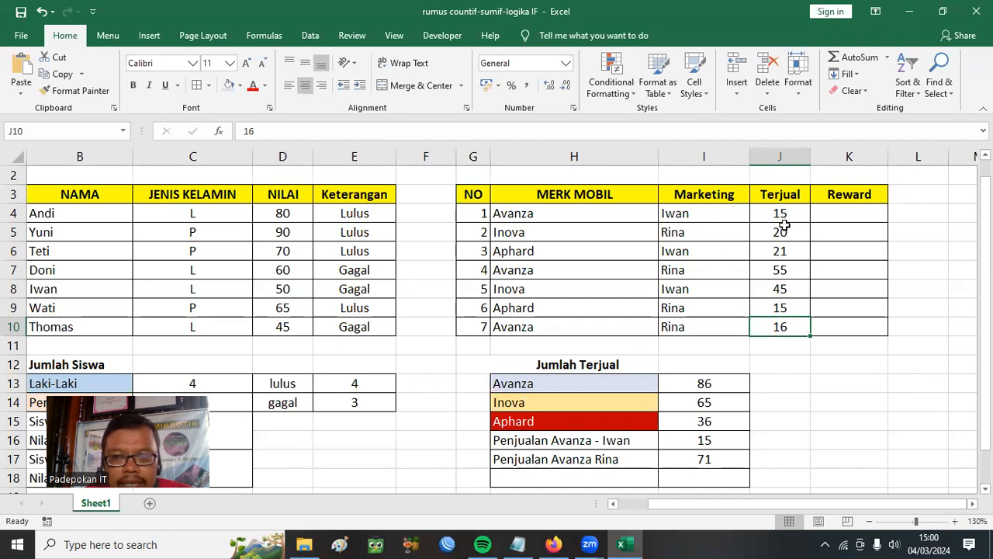
click(775, 270)
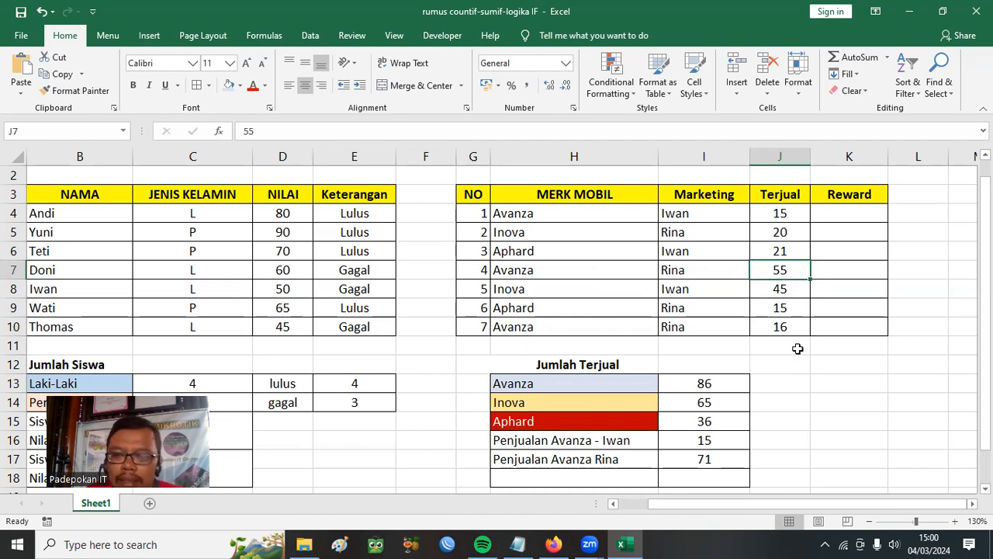
click(707, 460)
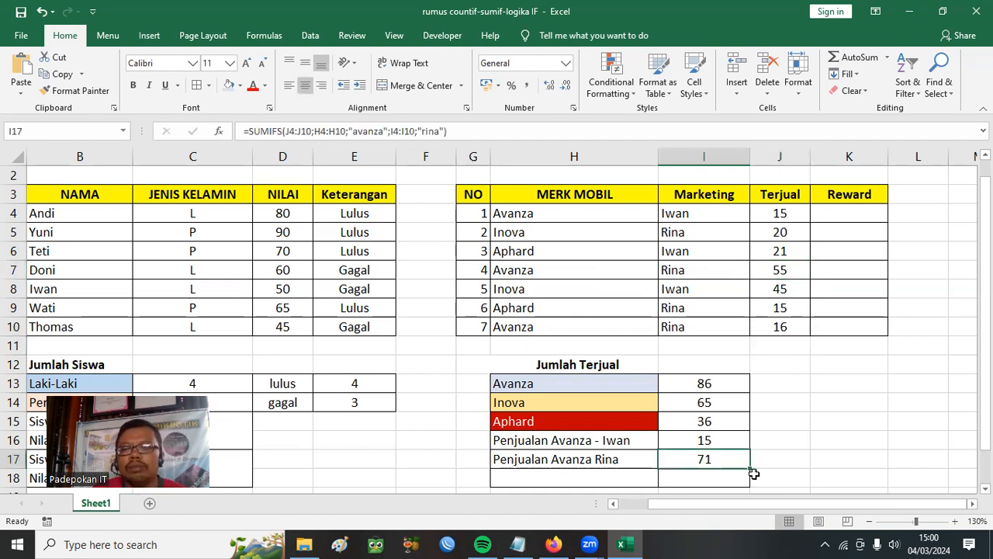
Start an IF formula in the Reward cell K4 that tests whether the units sold in J4 exceed 10.
scroll(775, 390, up, 1)
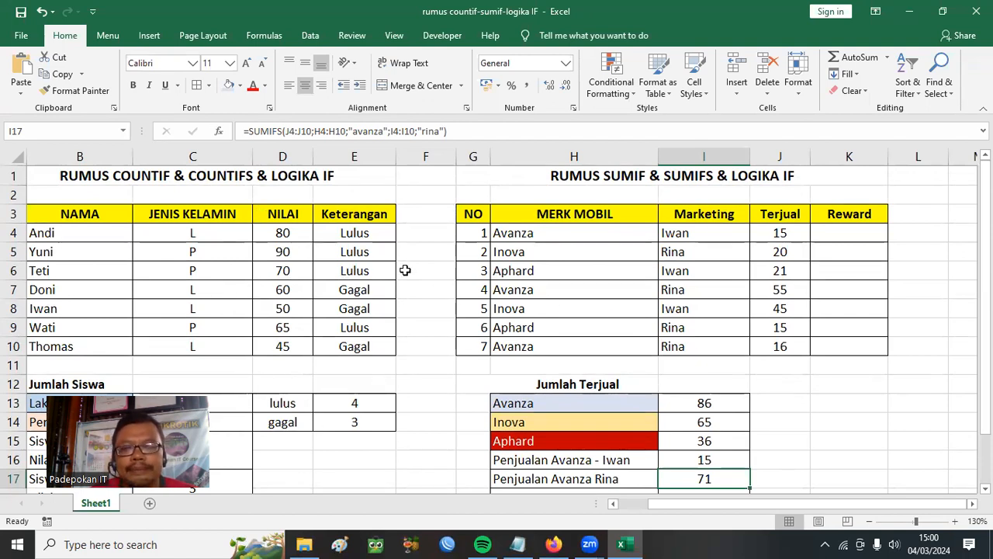
click(844, 231)
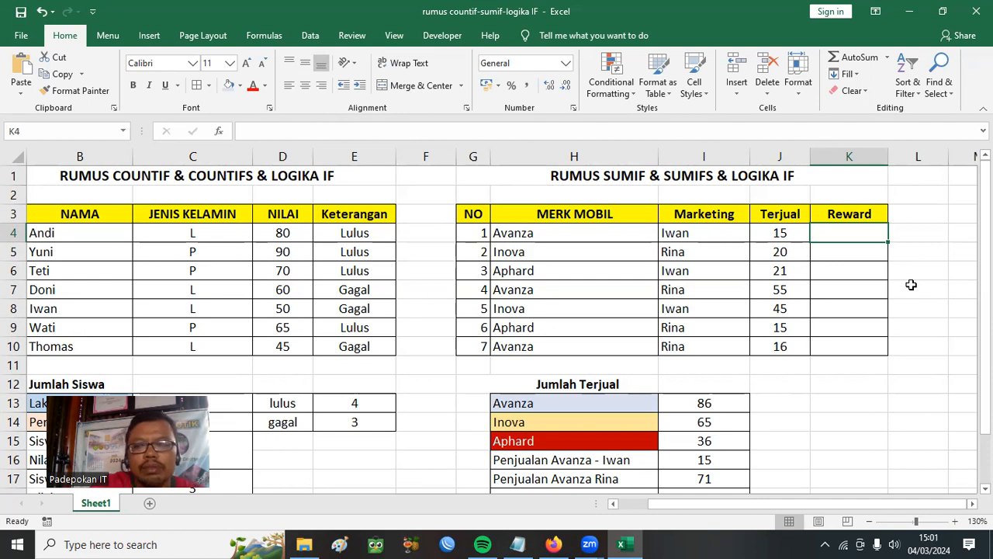
text(=)
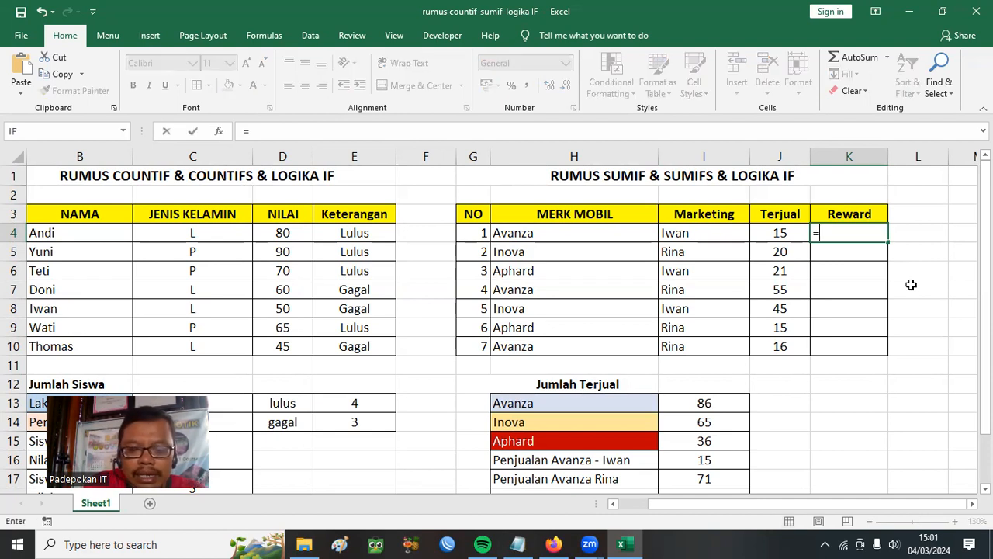
text(iof)
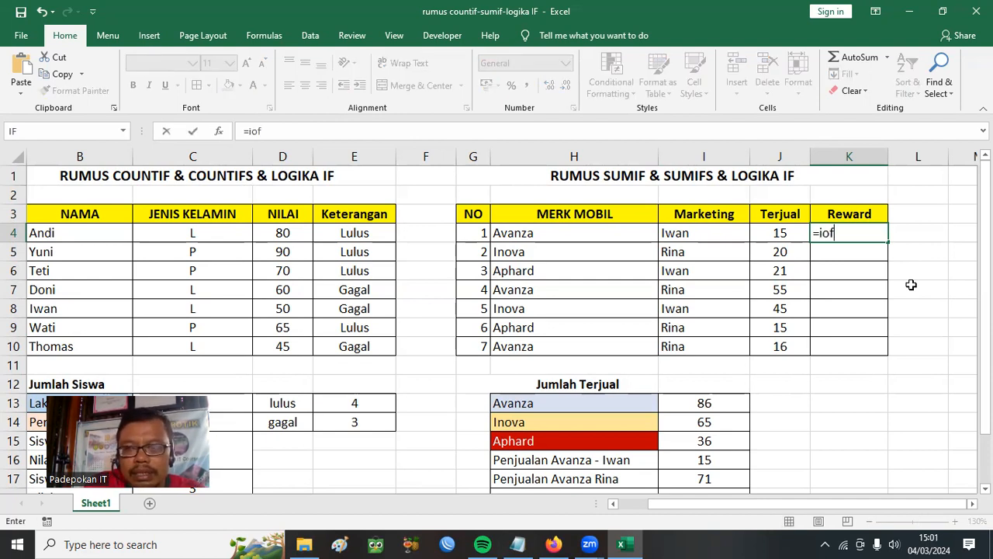
key(BackSpace)
key(BackSpace)
text(f()
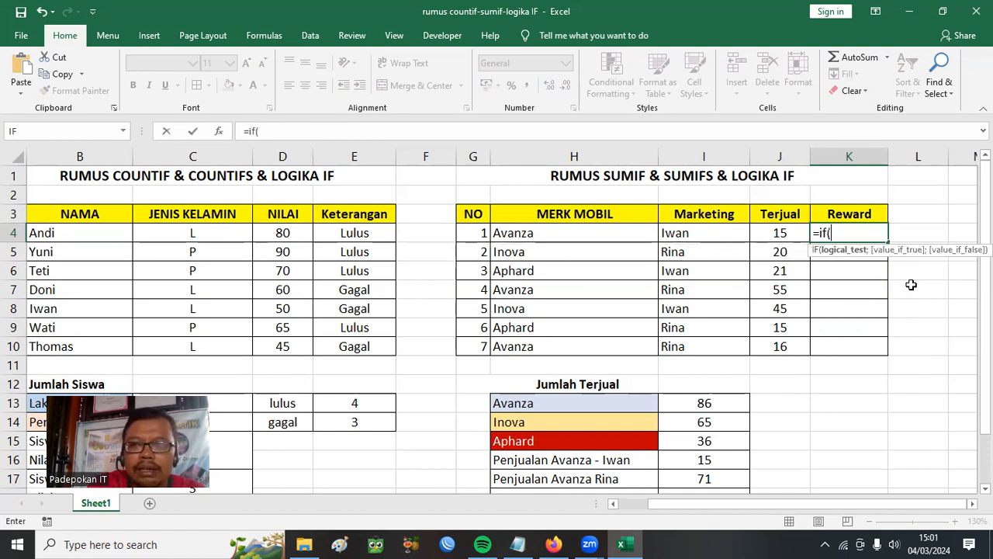
click(773, 233)
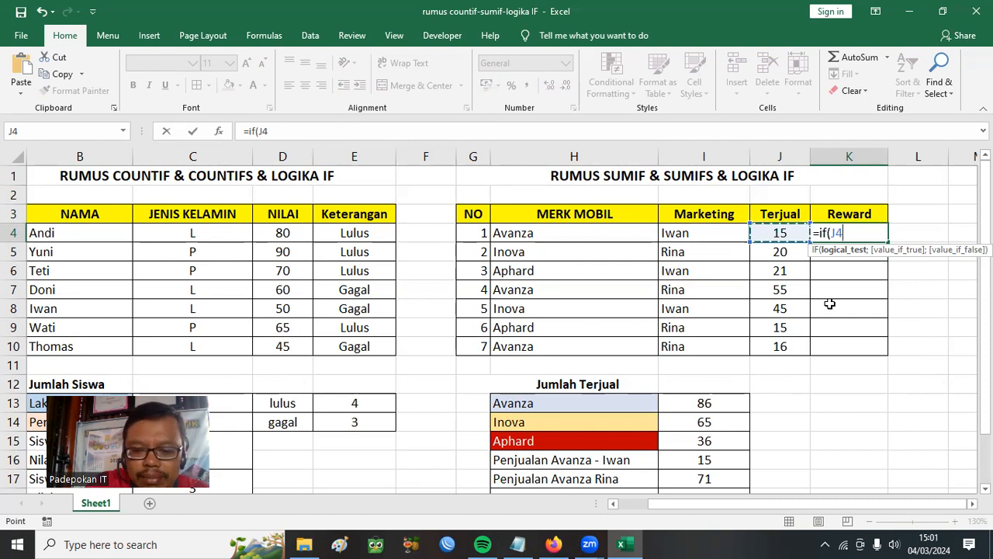
text(>10)
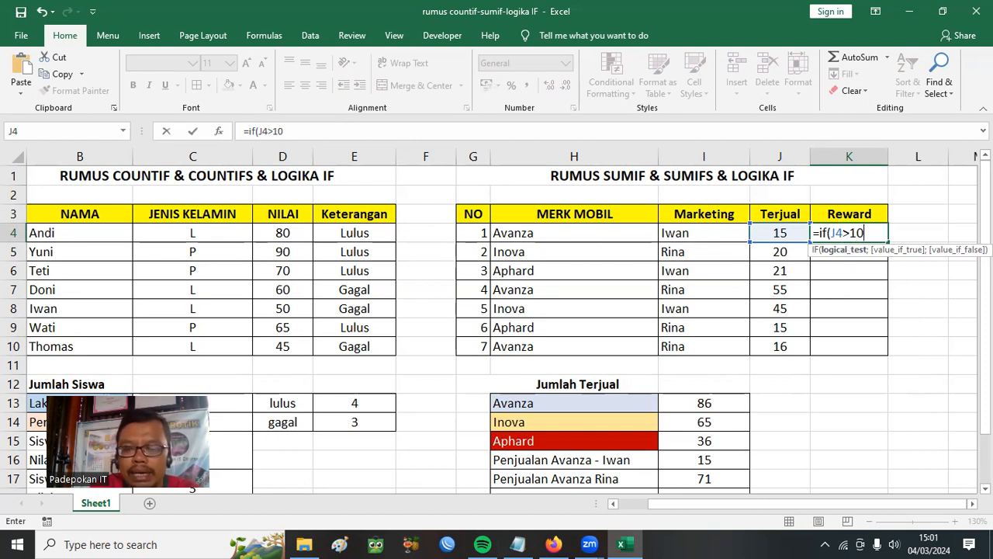
Complete the K4 formula to return "BONUS" when true and "-" otherwise, and fill it down to K10.
text(;")
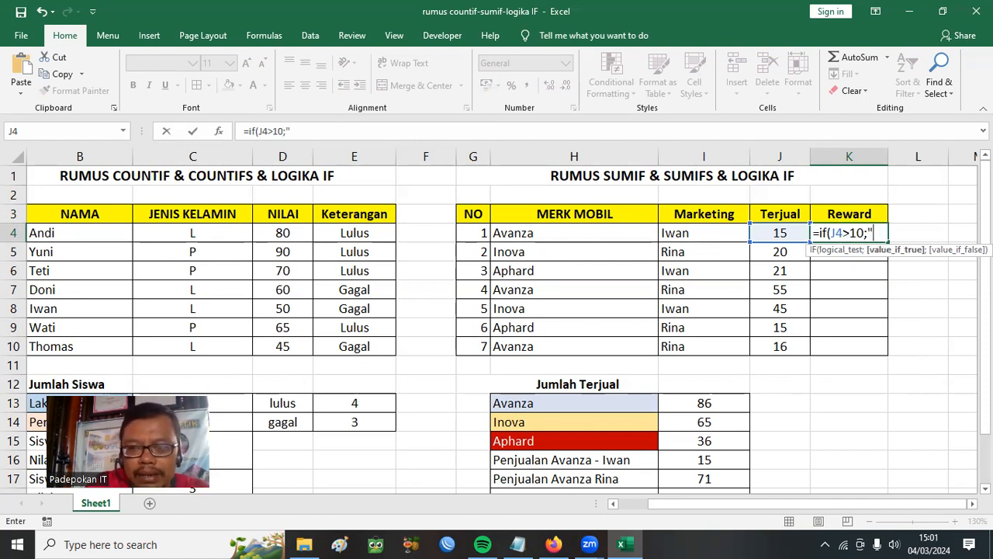
text(BONUS)
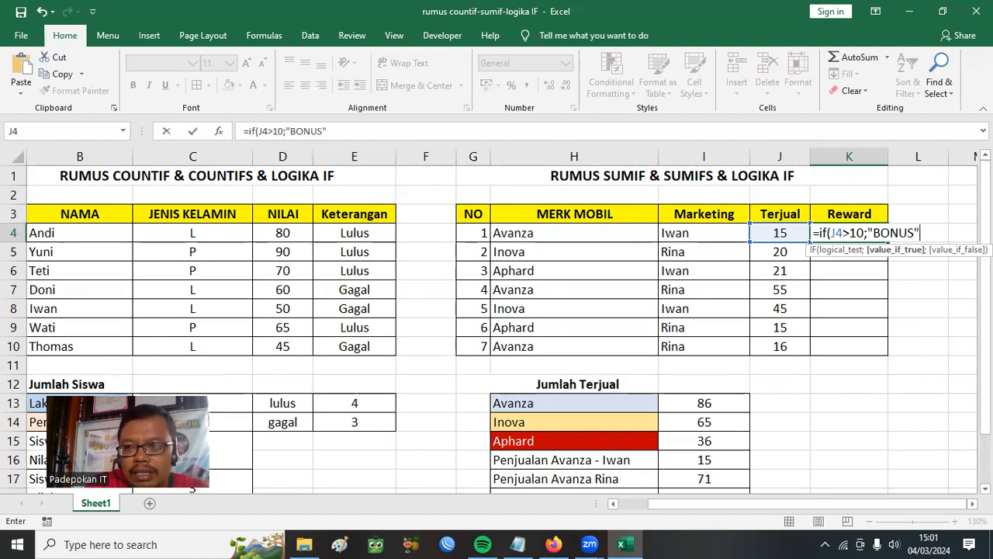
text(";)
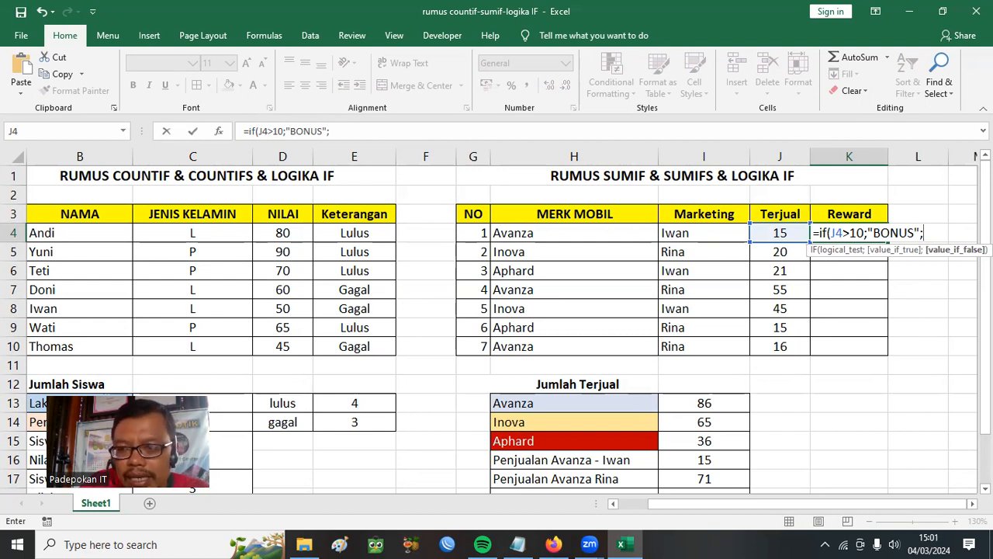
text("-"))
key(Return)
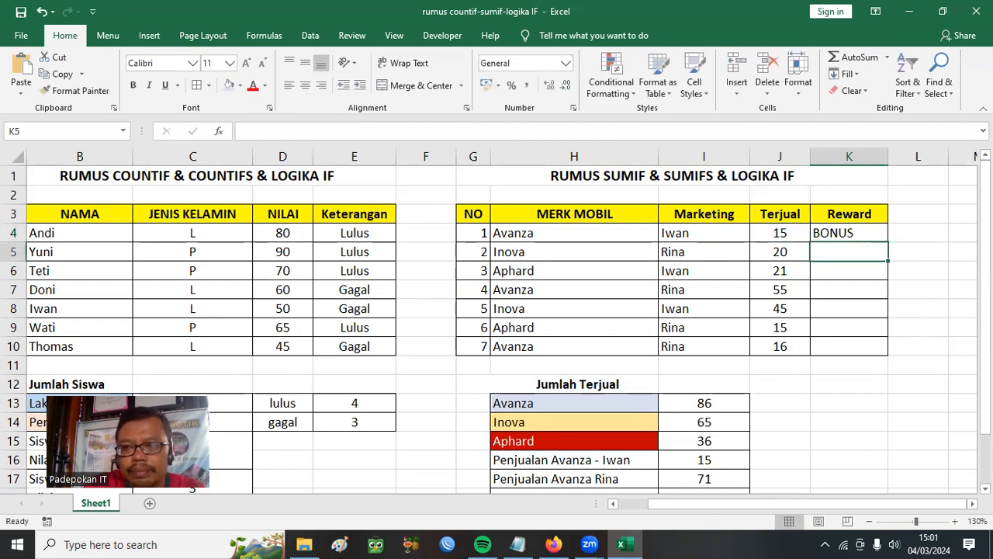
click(853, 235)
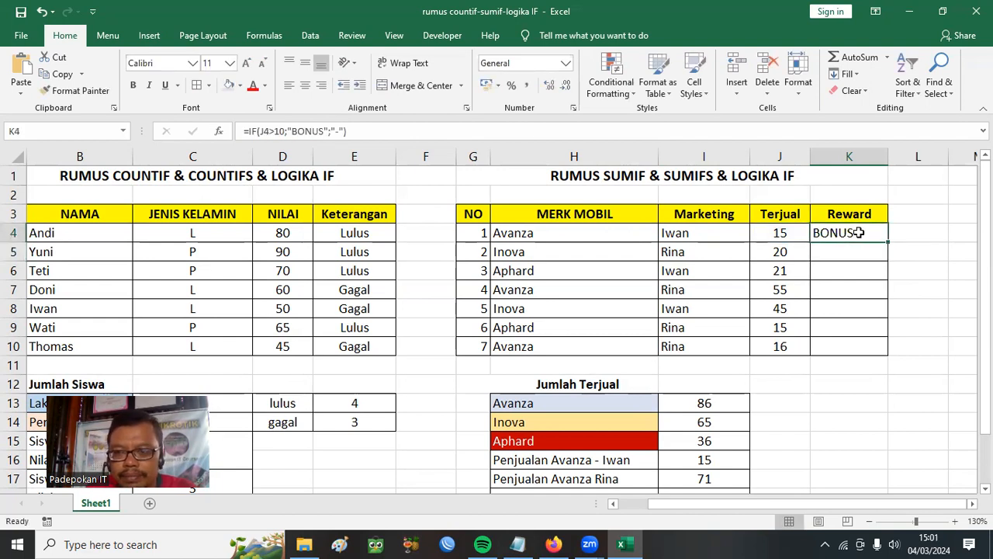
drag(888, 242, 892, 359)
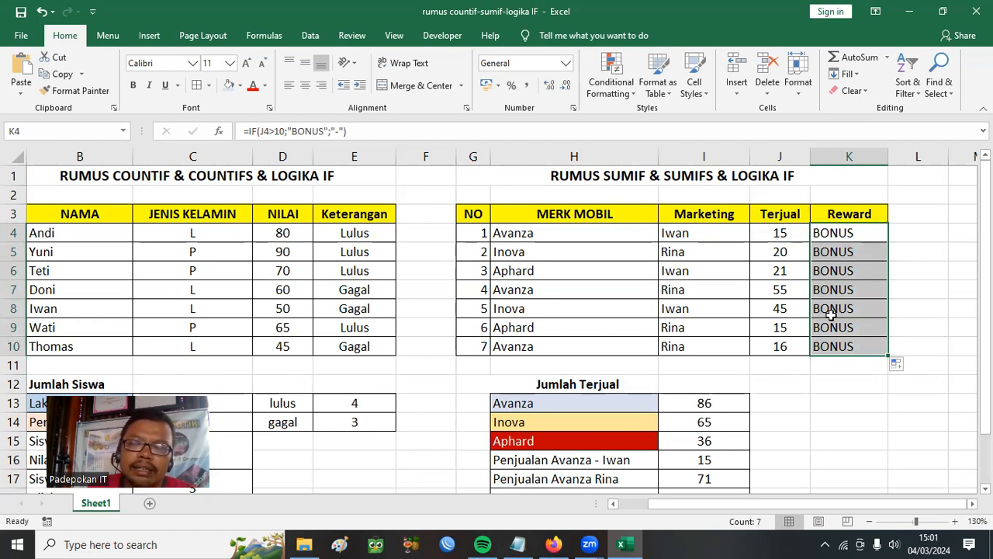
Change the units sold in J6 to 9 and center the Reward cell K6 horizontally.
click(774, 270)
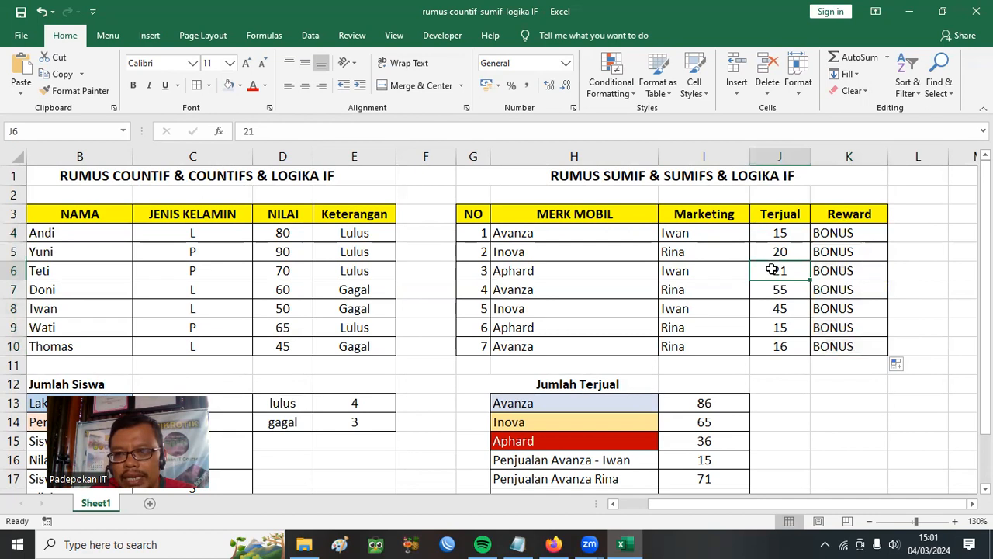
text(9)
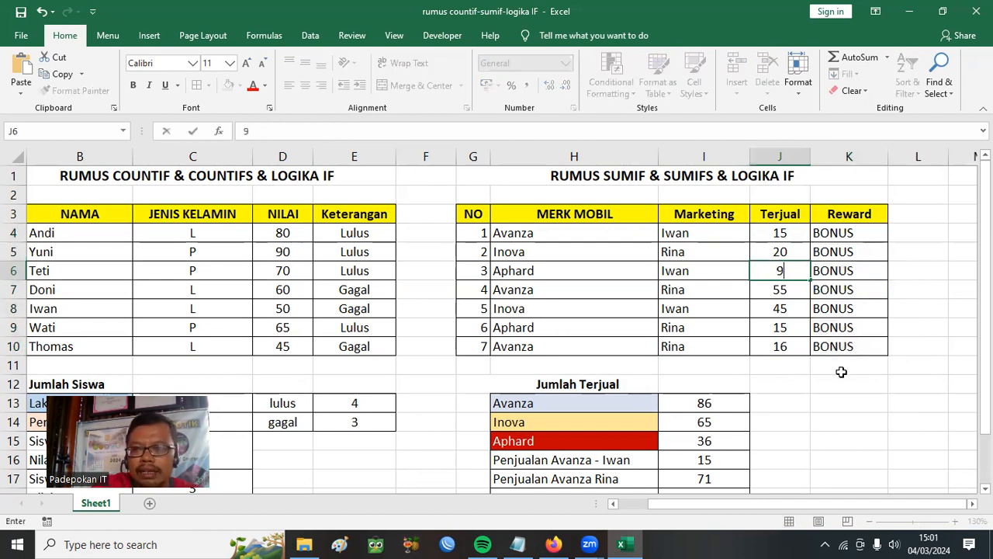
key(Return)
key(Up)
key(Right)
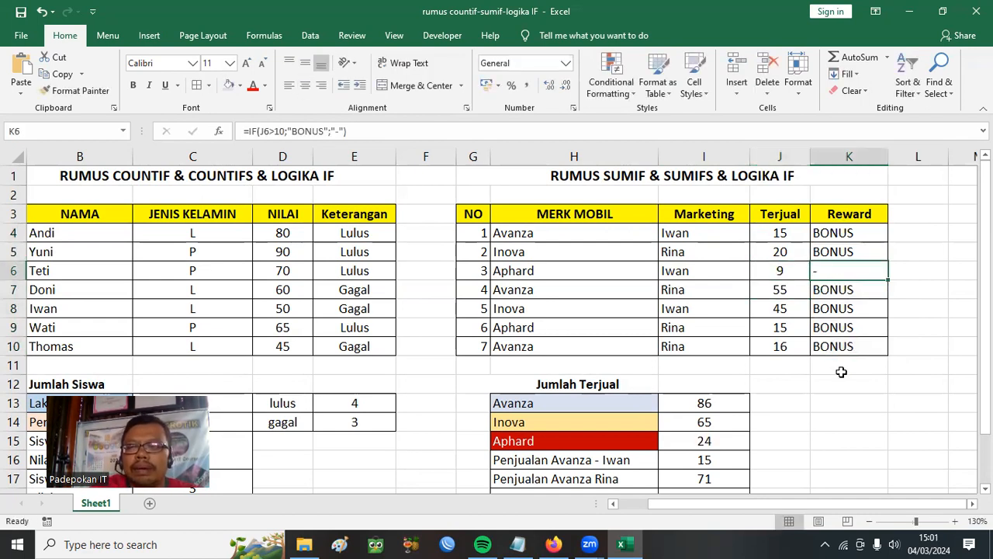
click(304, 85)
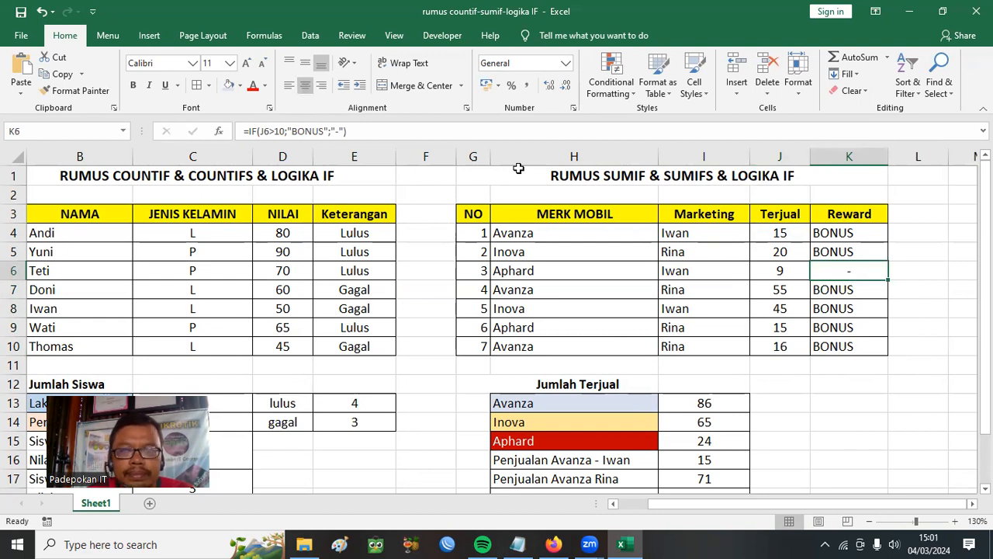
click(899, 386)
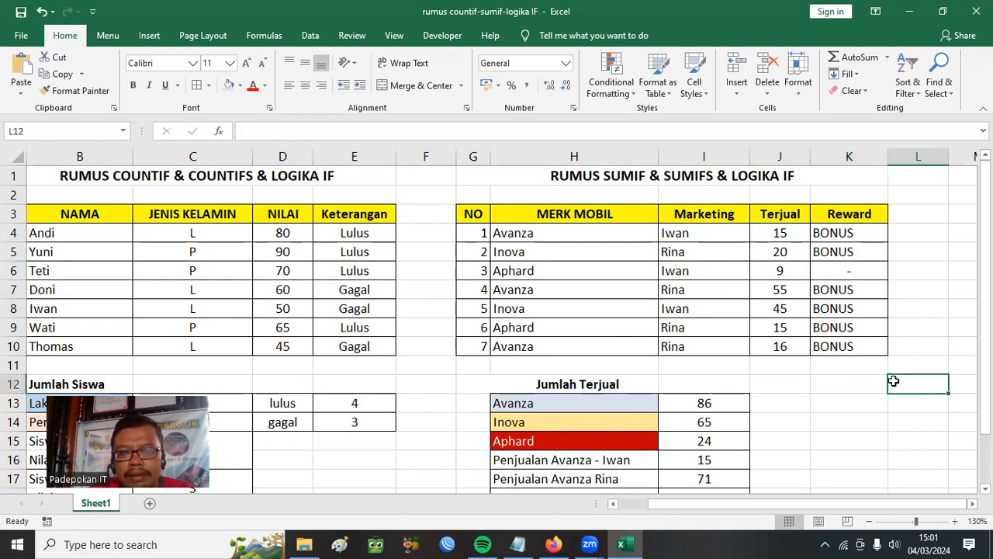